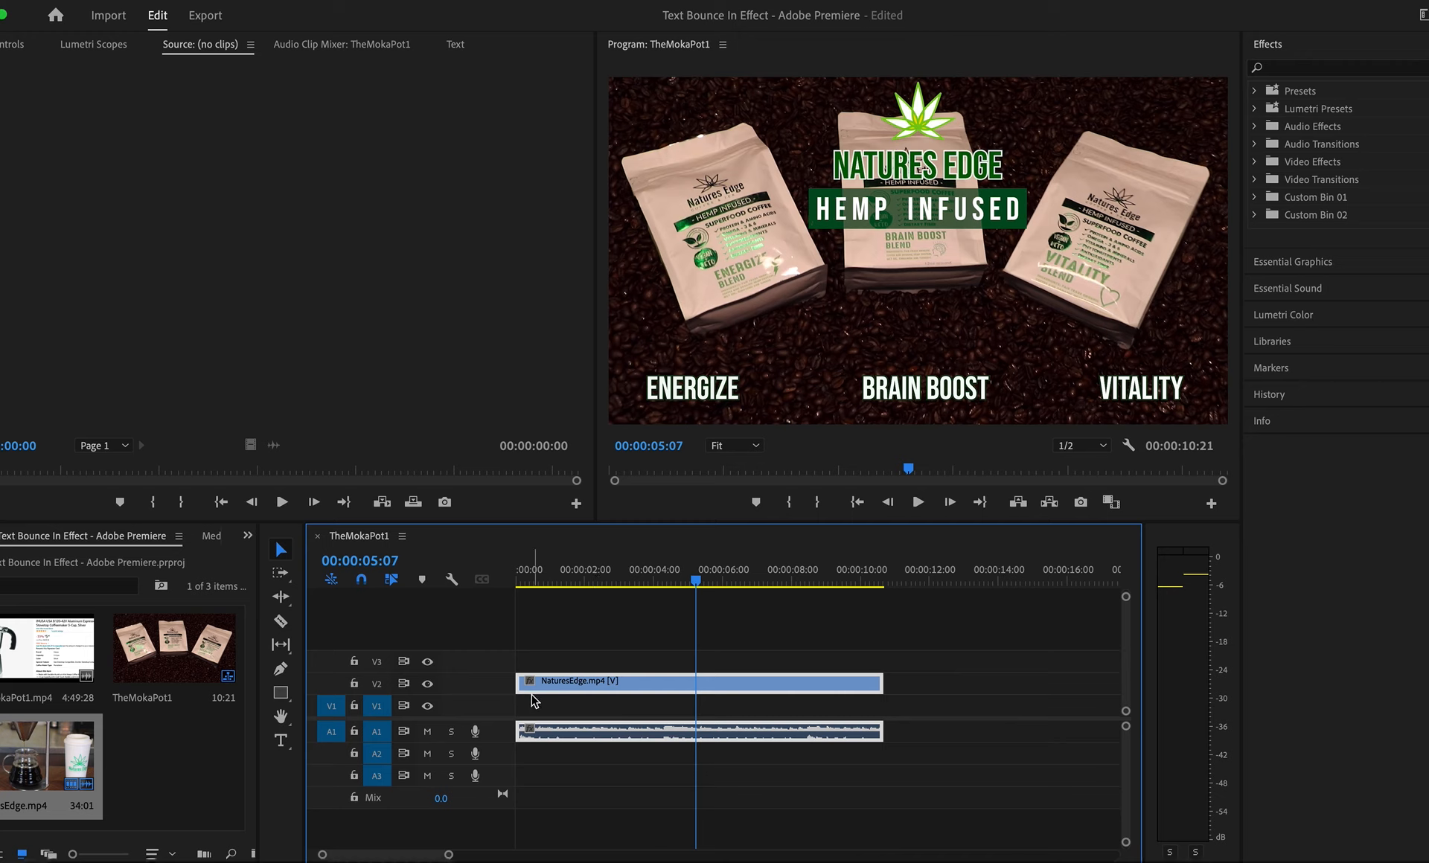
# Mute audio track A1 and park the playhead at 00:00:08:21 in the TheMokaPot1 sequence
pyautogui.click(428, 737)
pyautogui.moveTo(697, 580); pyautogui.dragTo(817, 588)
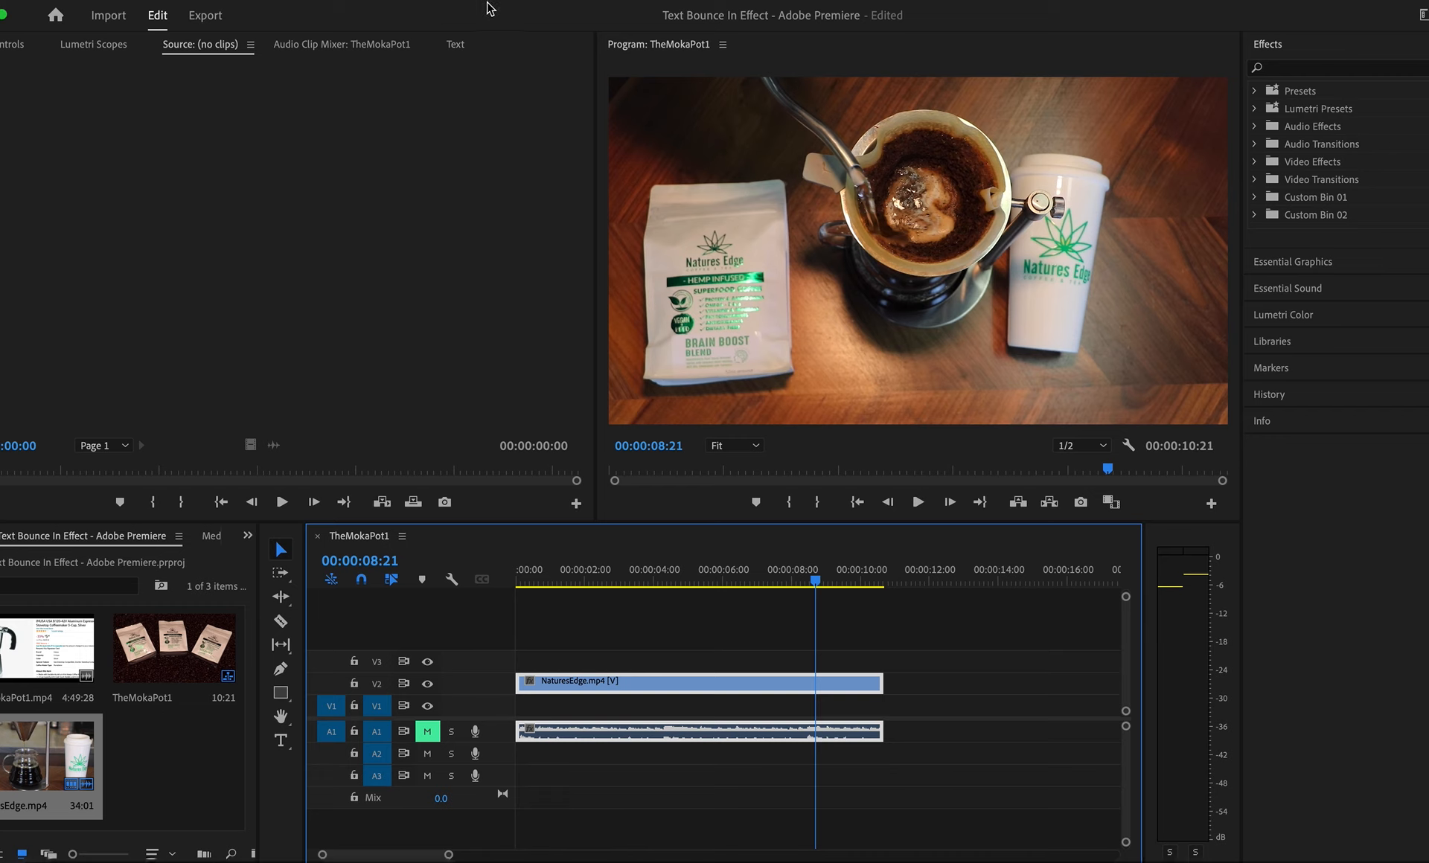
# Check the list of workspaces for the active Effects workspace
pyautogui.click(523, 1)
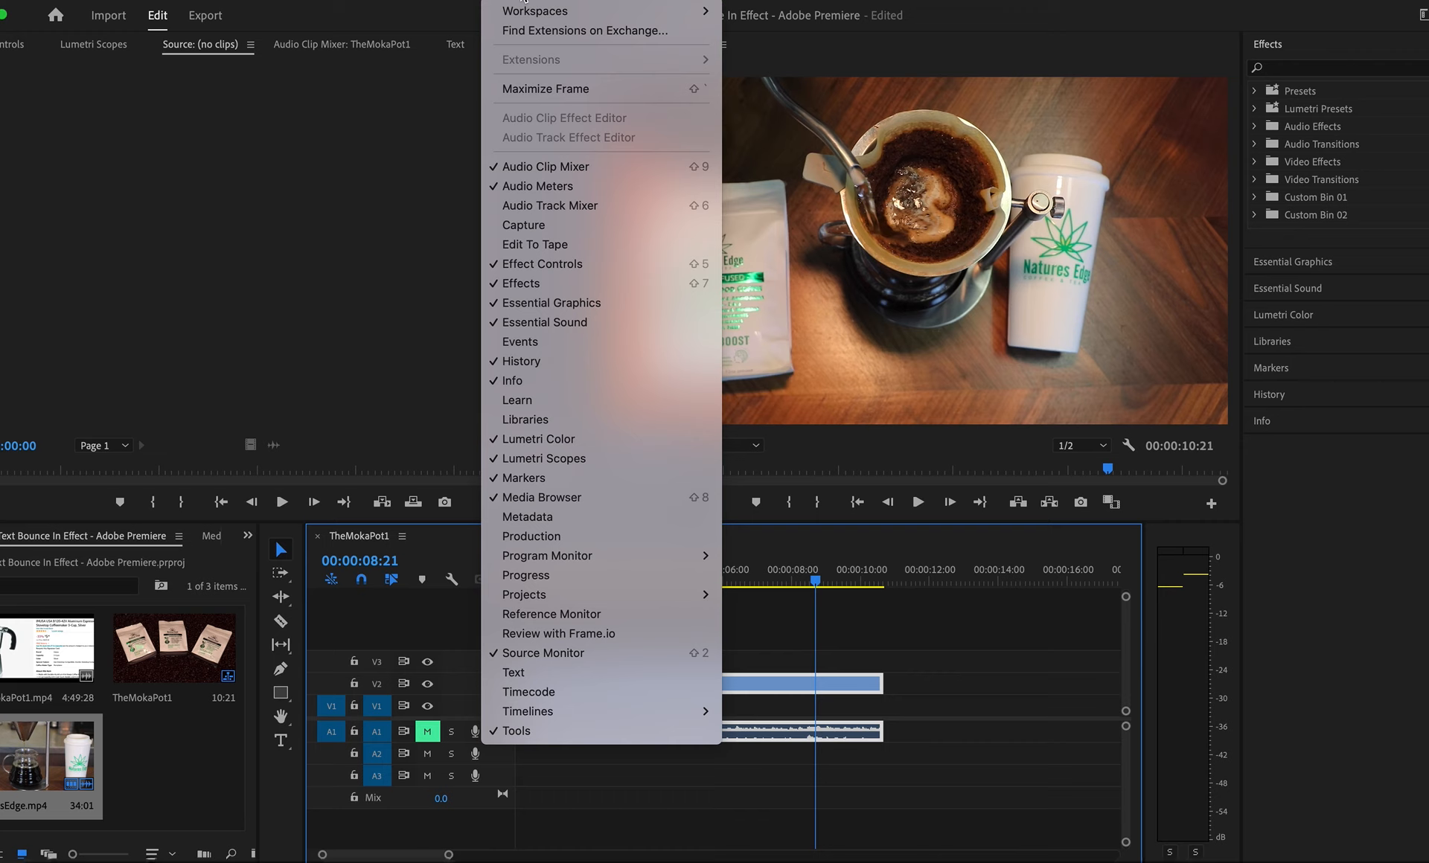
pyautogui.moveTo(530, 15)
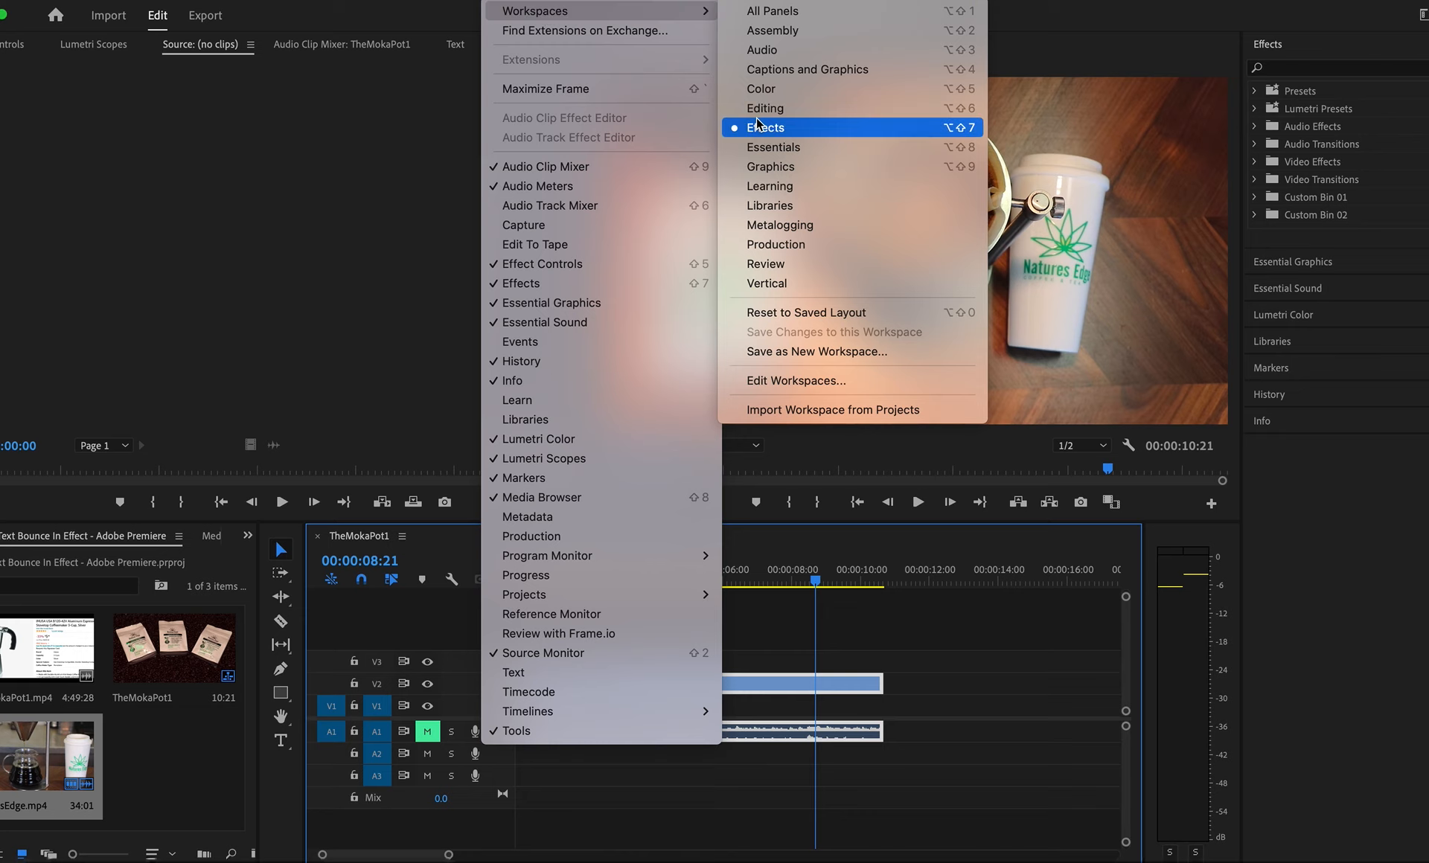
pyautogui.click(1322, 36)
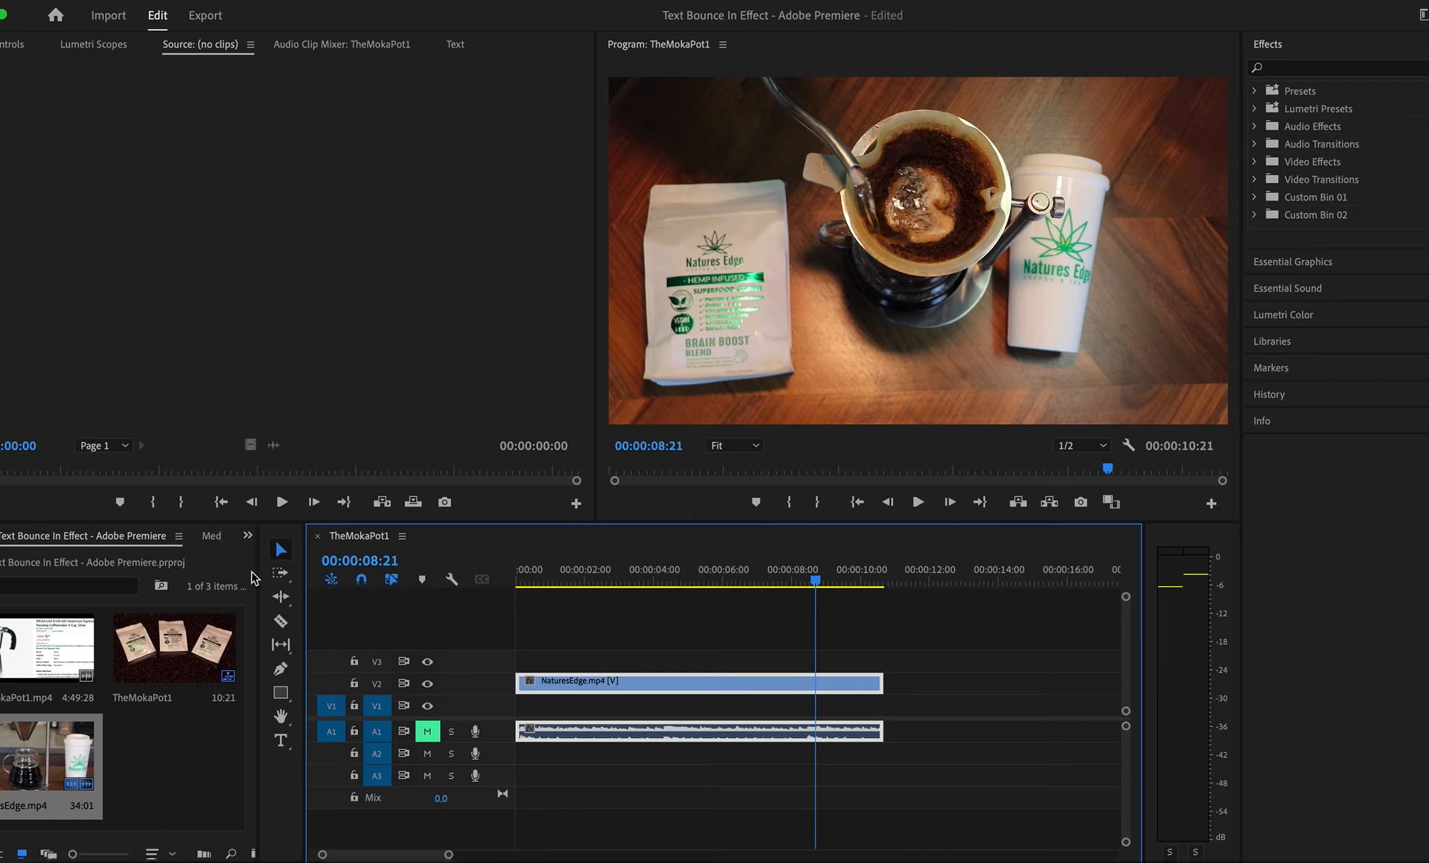
pyautogui.click(363, 3)
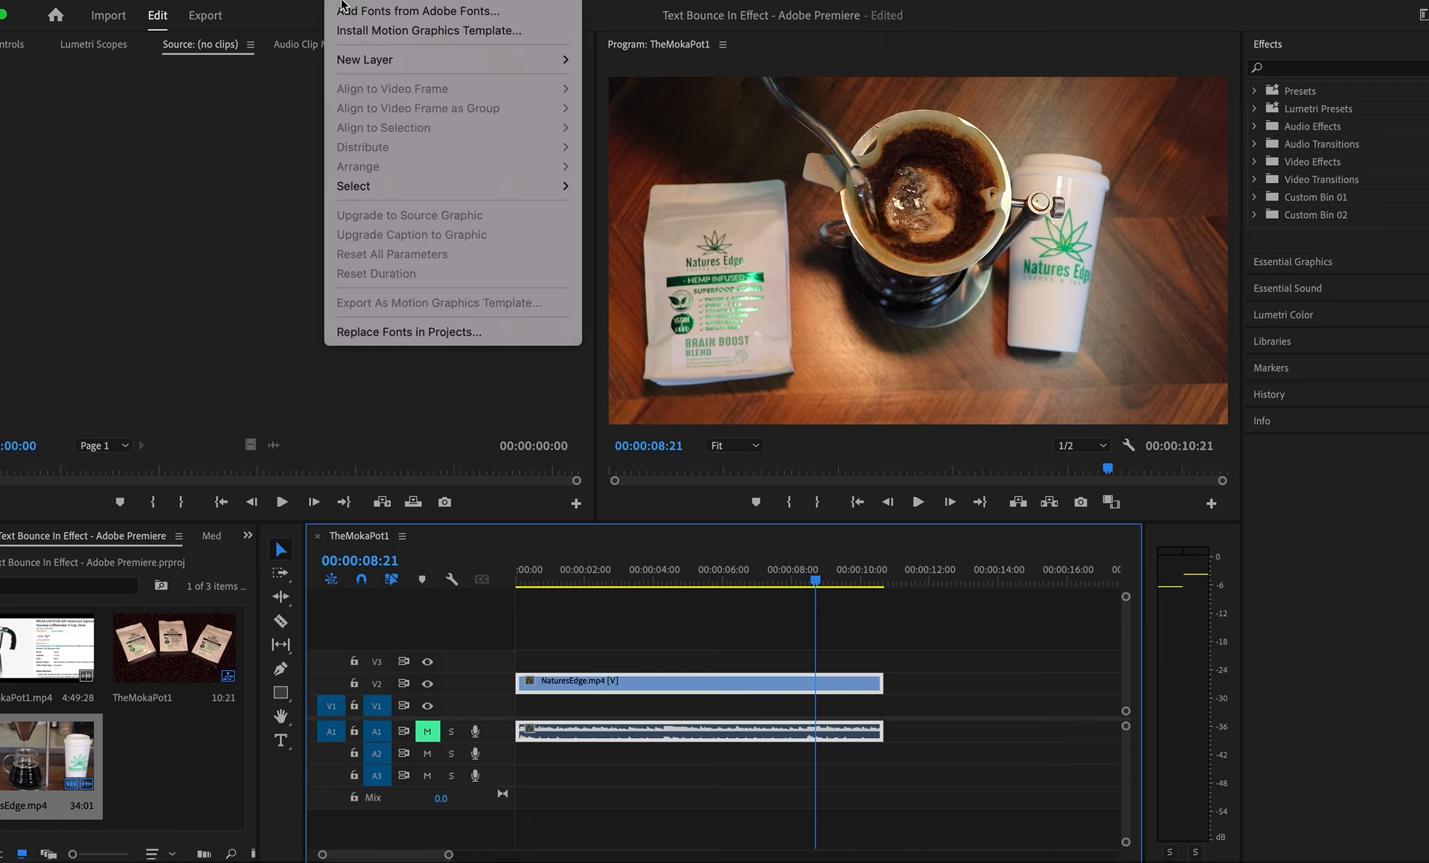
pyautogui.click(279, 13)
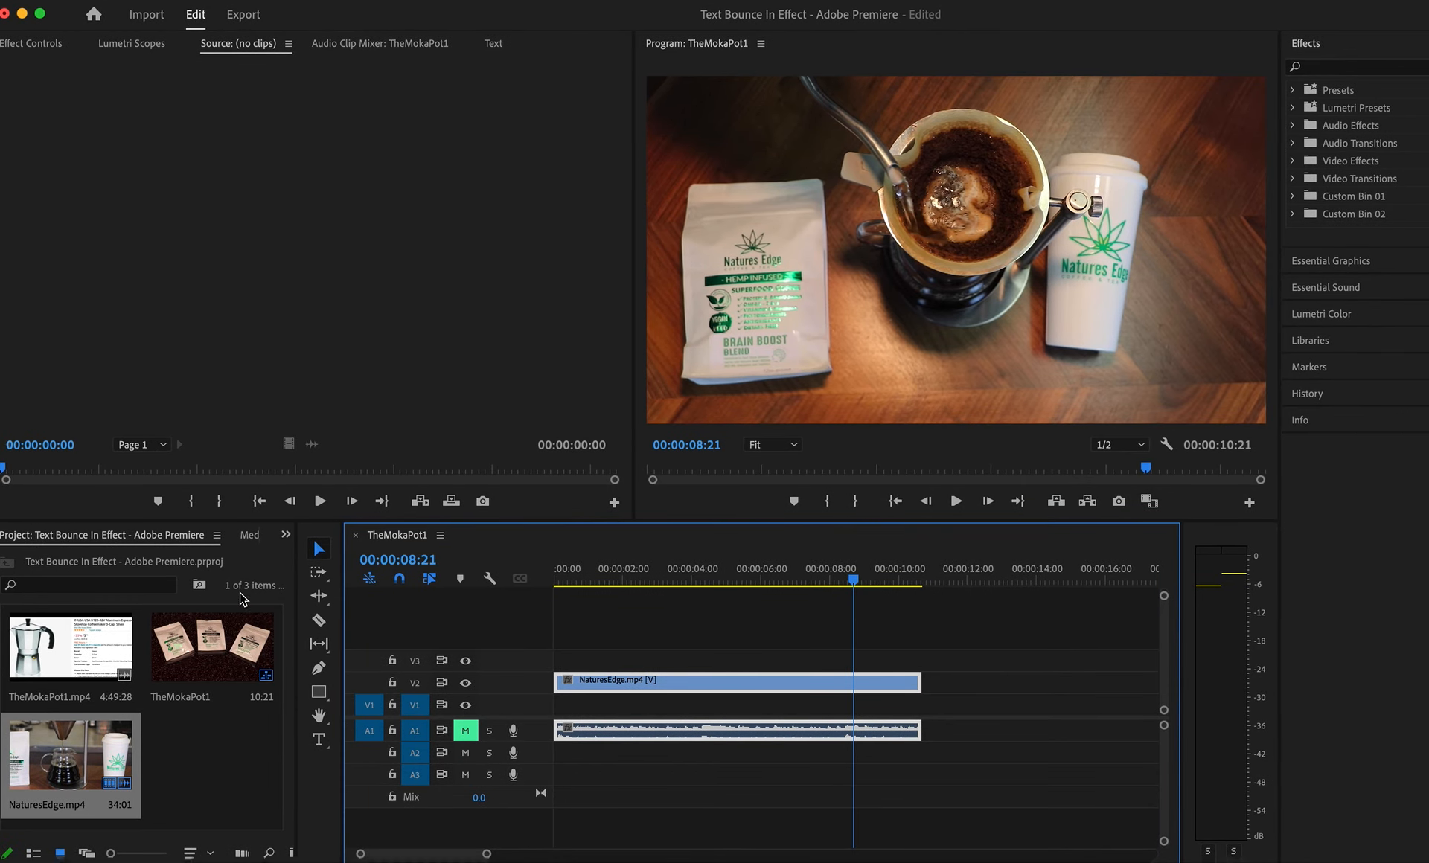
pyautogui.click(285, 534)
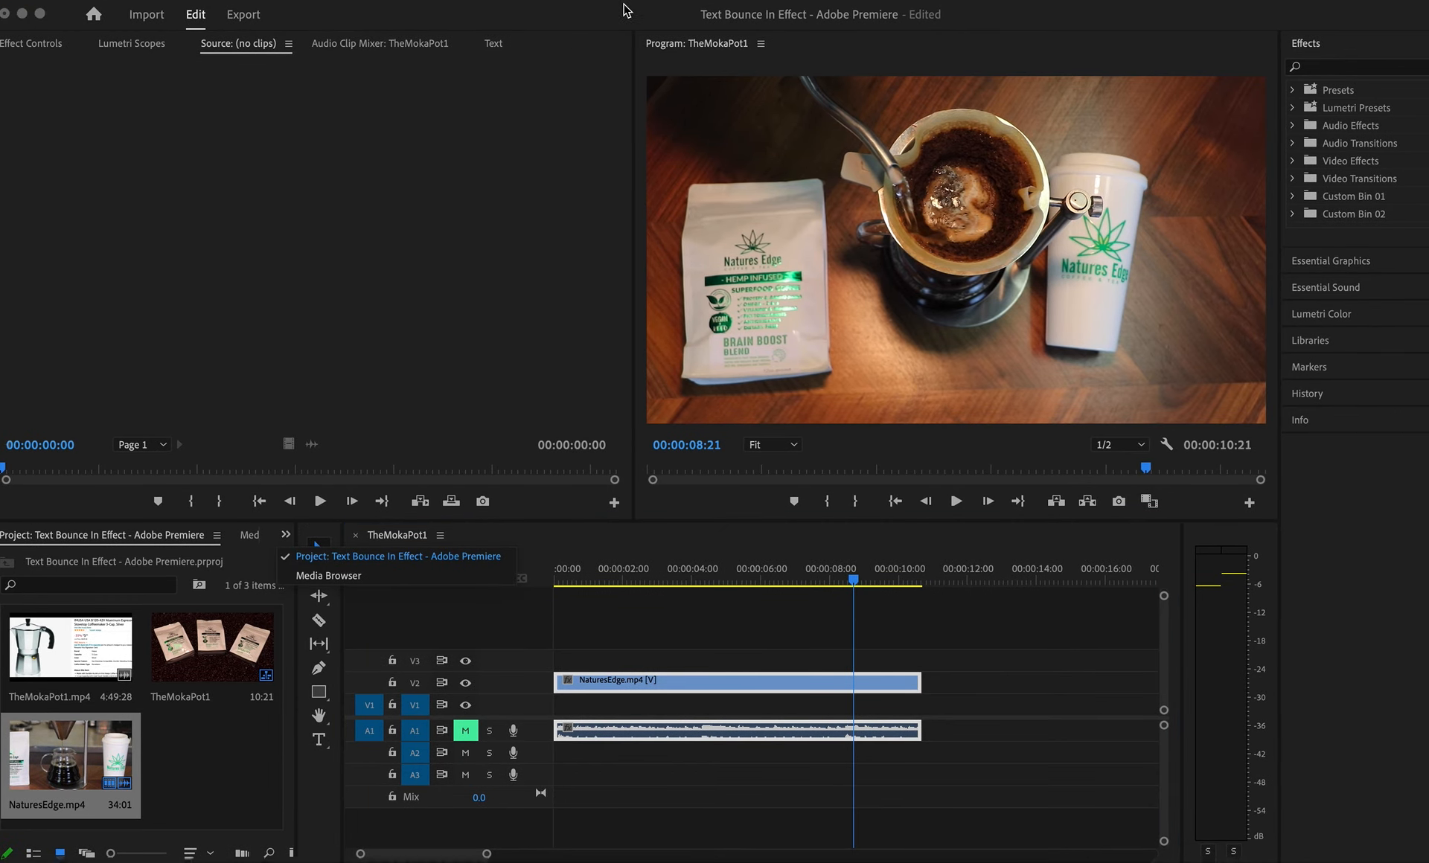
pyautogui.click(574, 11)
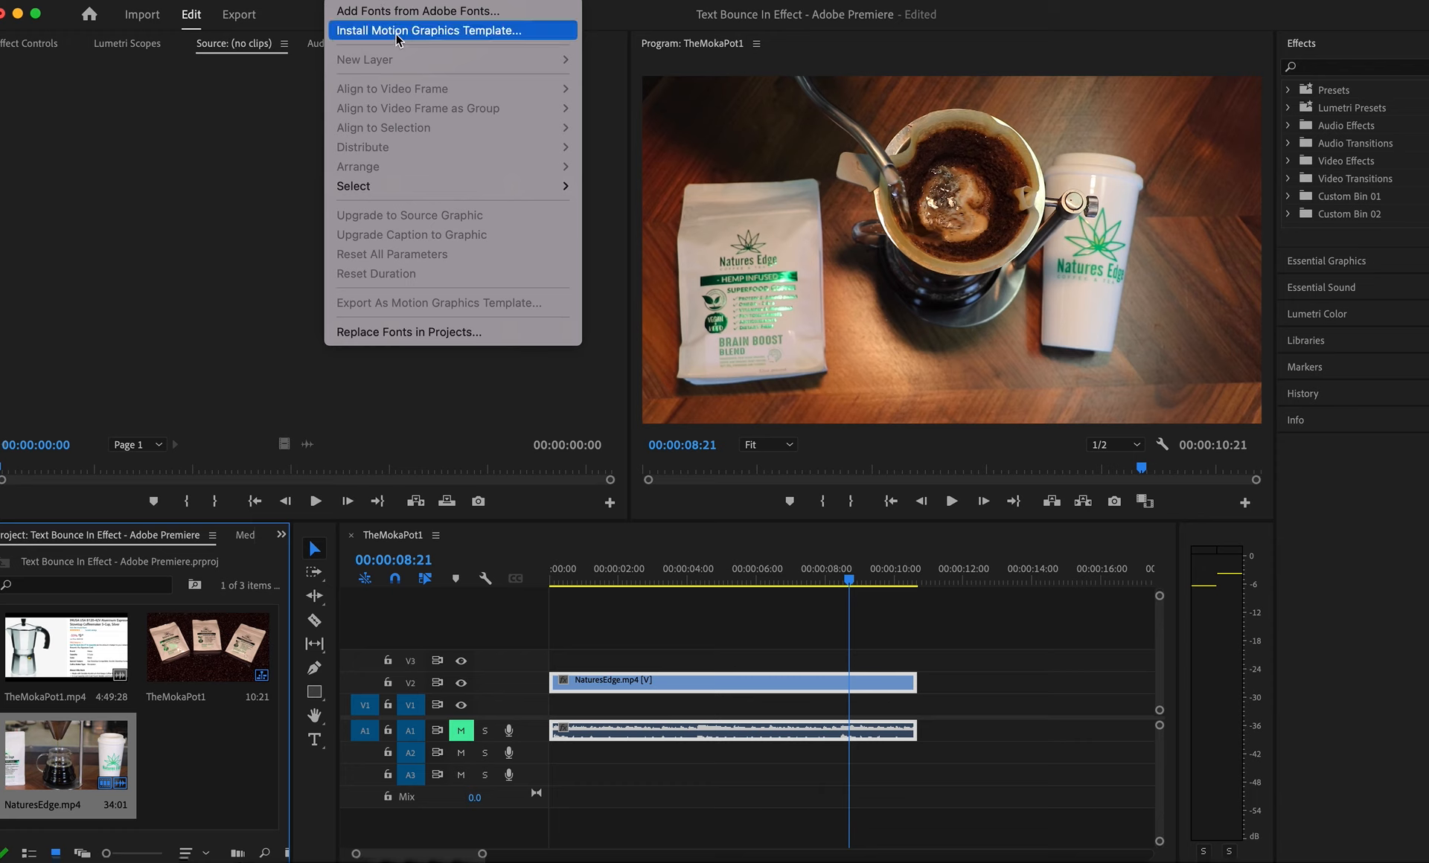
# Add a new horizontal text layer to the sequence at 00:00:08:21
pyautogui.click(825, 639)
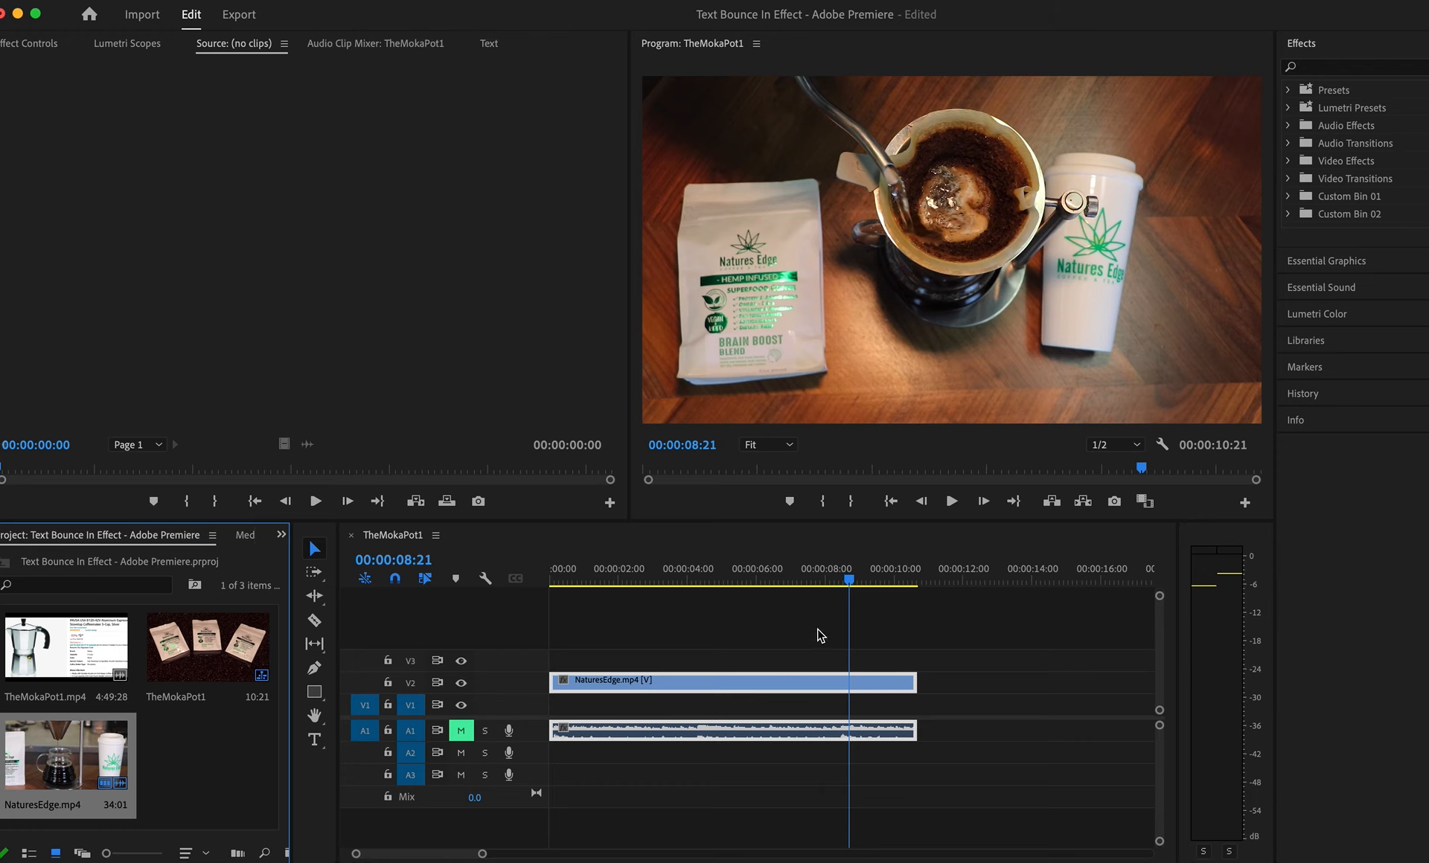
pyautogui.click(835, 629)
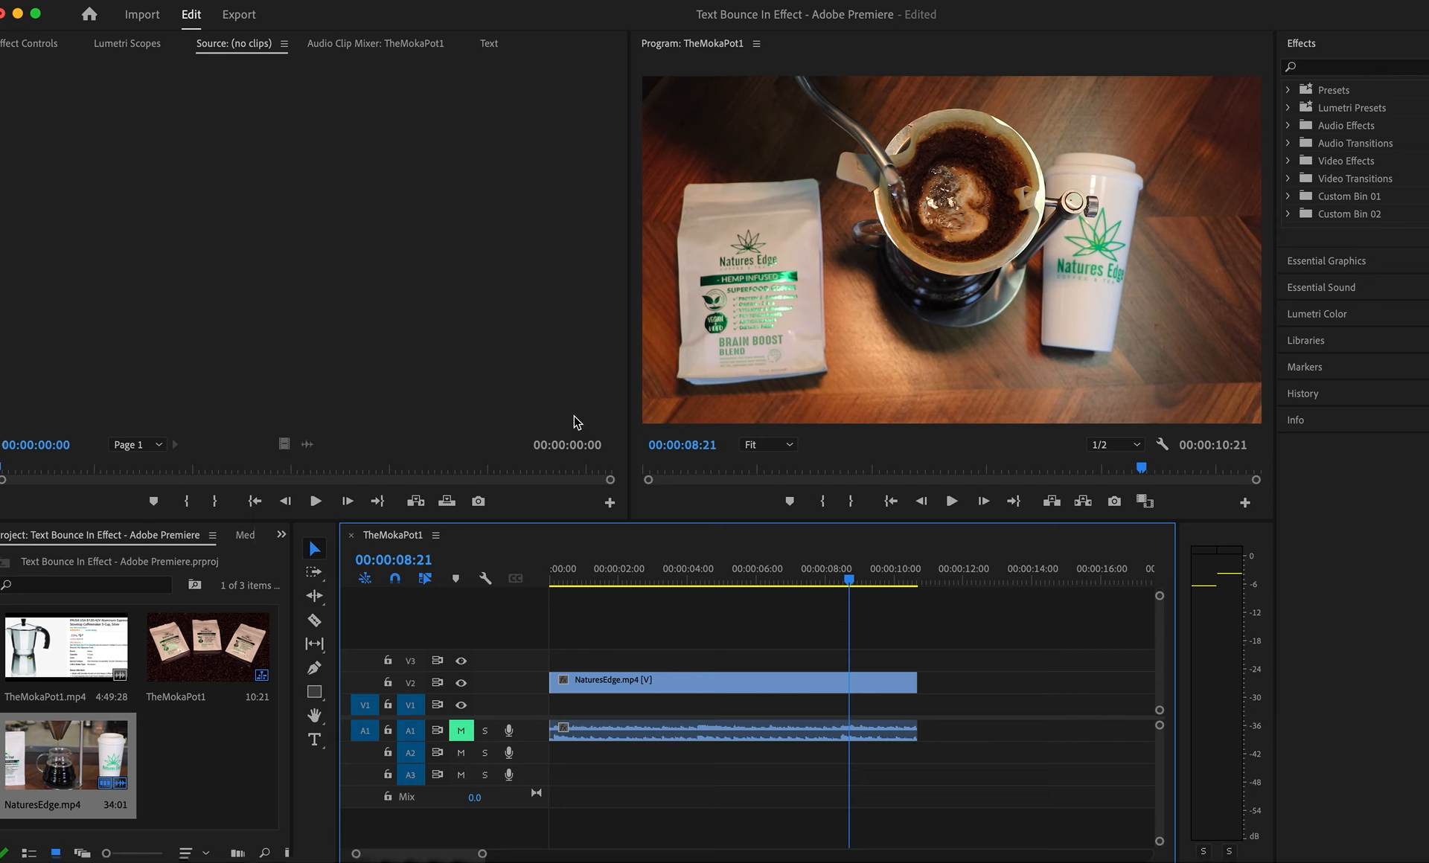
pyautogui.click(366, 6)
pyautogui.moveTo(375, 67)
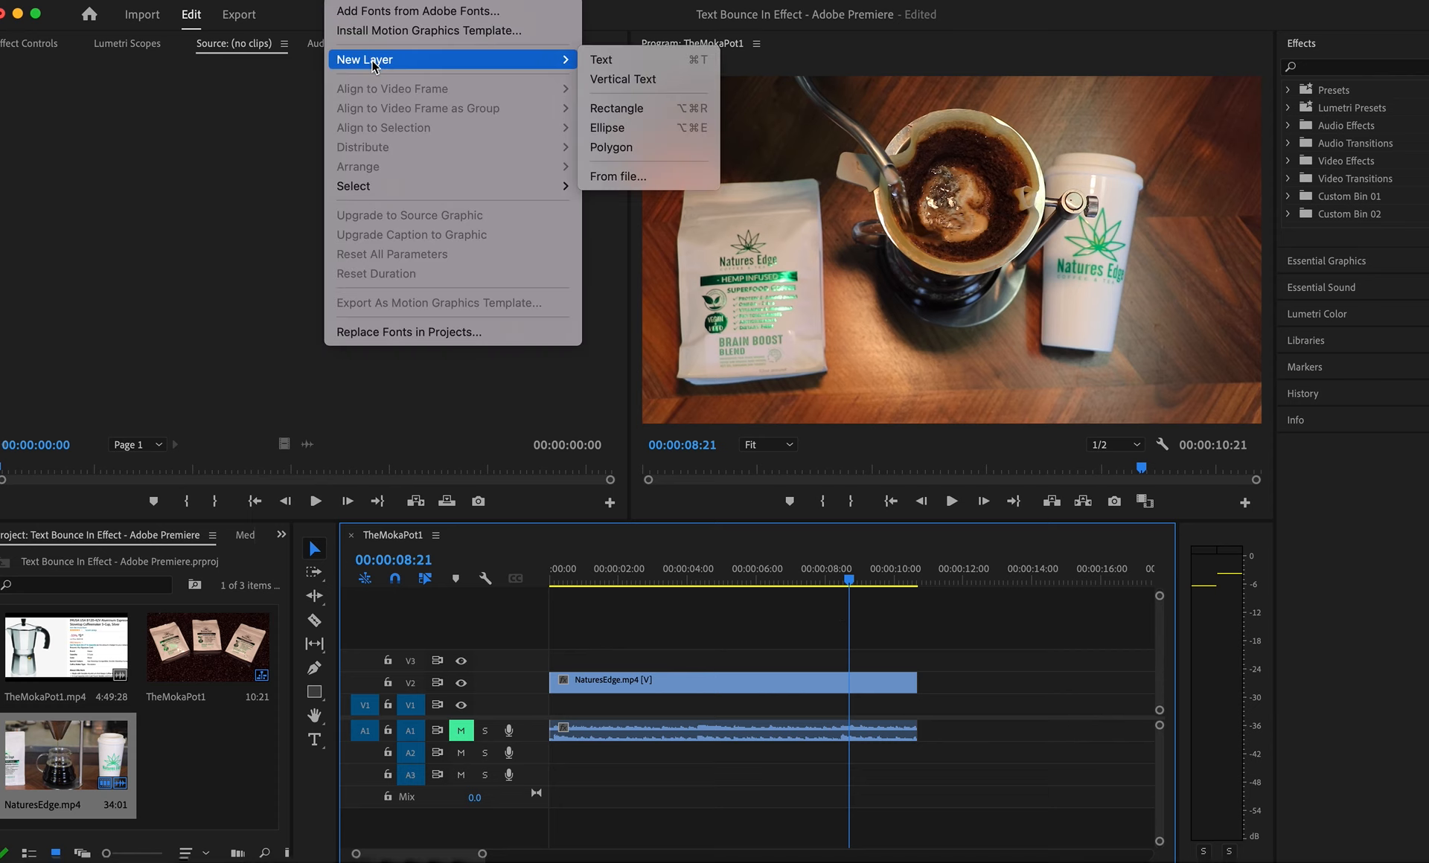
pyautogui.click(627, 64)
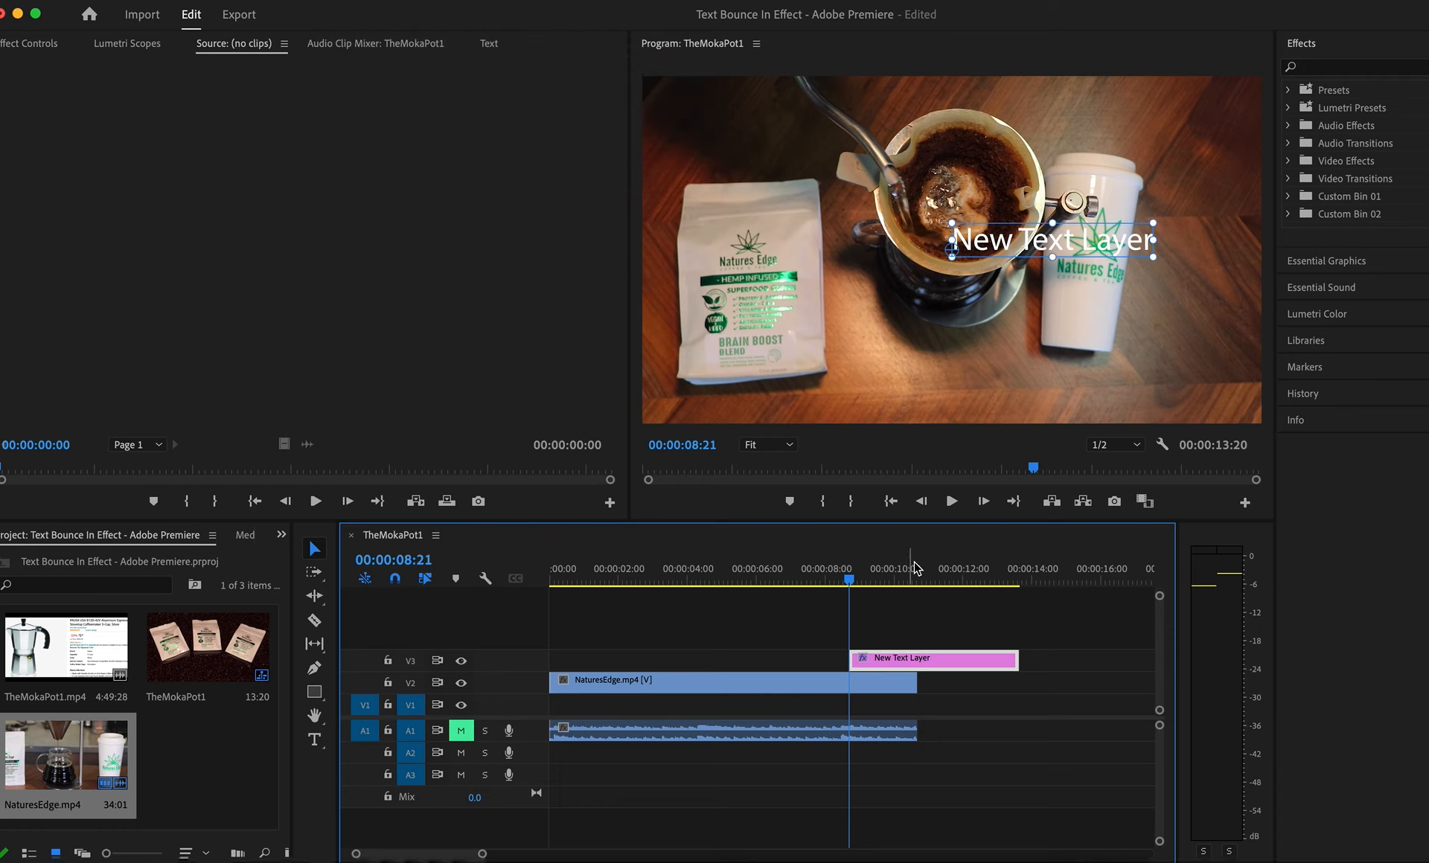
# Start the text clip on V3 at about 00:00:07:27 and extend NaturesEdge.mp4 so both clips end at 00:00:11:07
pyautogui.moveTo(901, 661); pyautogui.dragTo(778, 666)
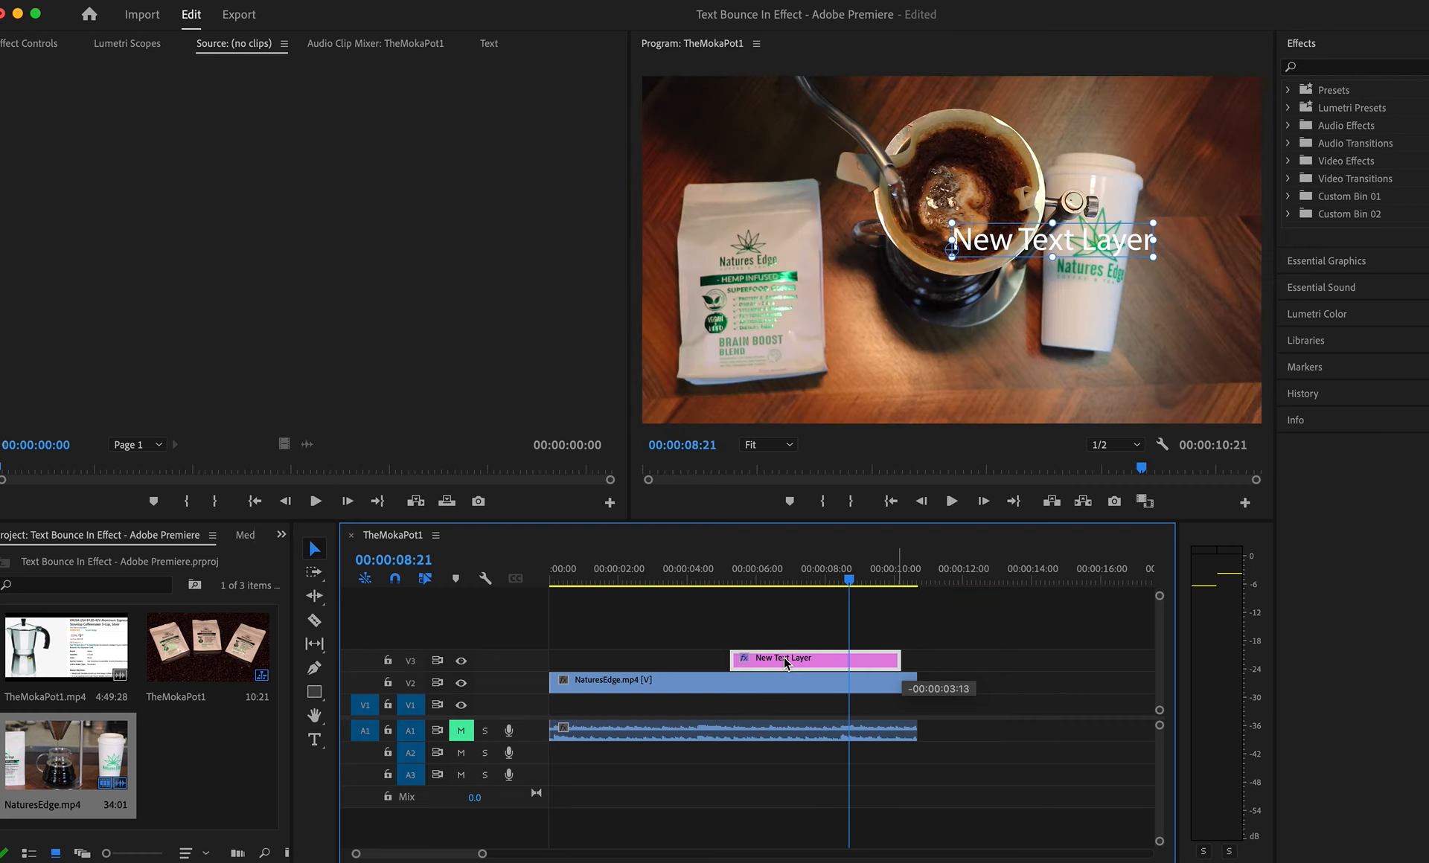
pyautogui.moveTo(850, 580); pyautogui.dragTo(740, 584)
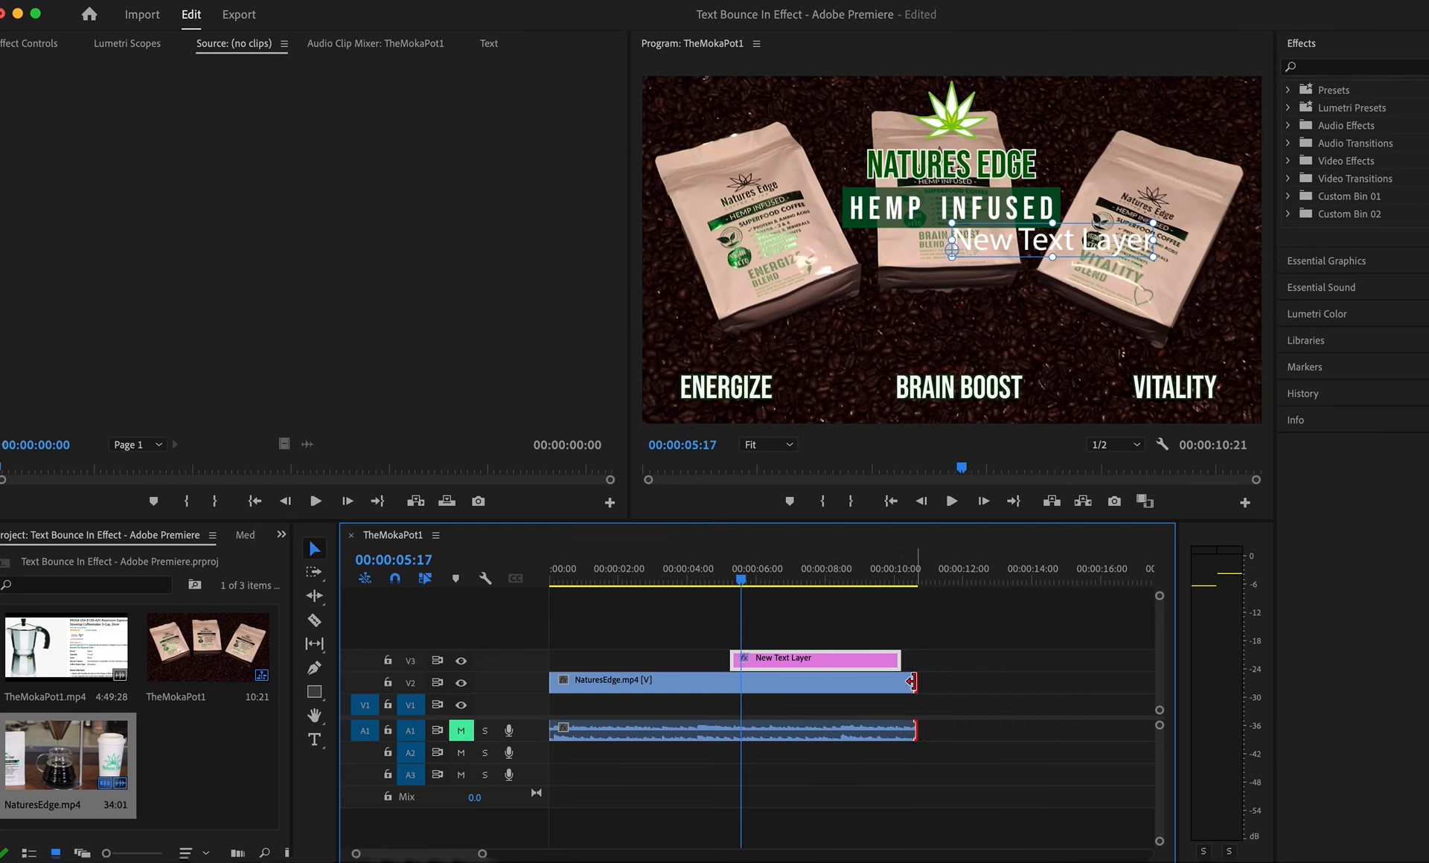
pyautogui.moveTo(917, 682)
pyautogui.mouseDown()
pyautogui.moveTo(930, 681)
pyautogui.moveTo(898, 662)
pyautogui.mouseUp()
pyautogui.moveTo(768, 582); pyautogui.dragTo(782, 585)
pyautogui.moveTo(766, 660); pyautogui.dragTo(822, 660)
# Place the text in the lower-right area of the video frame and replace its wording with "Natures Edge"
pyautogui.click(837, 582)
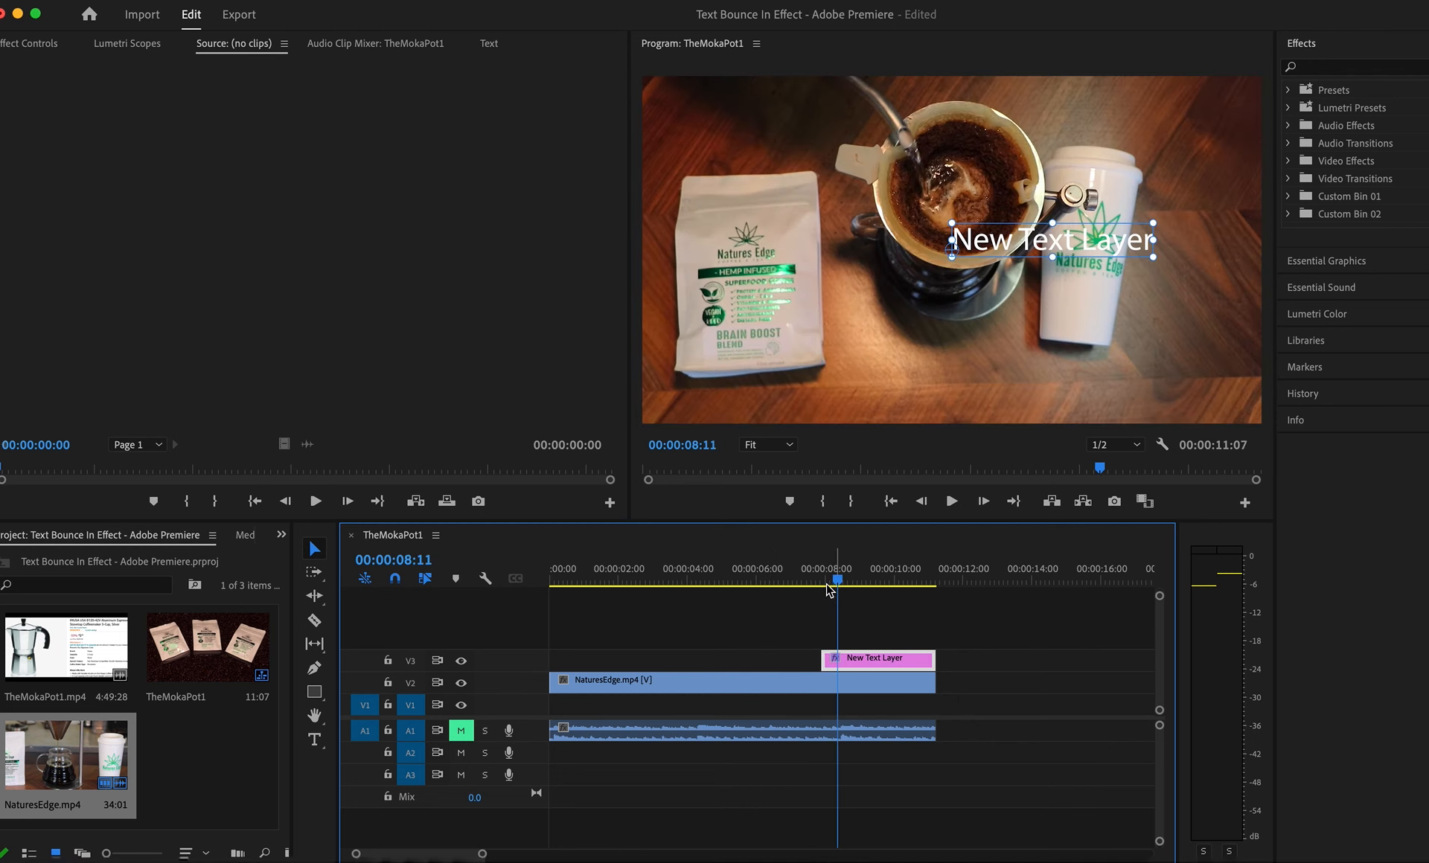
pyautogui.moveTo(837, 582); pyautogui.dragTo(912, 584)
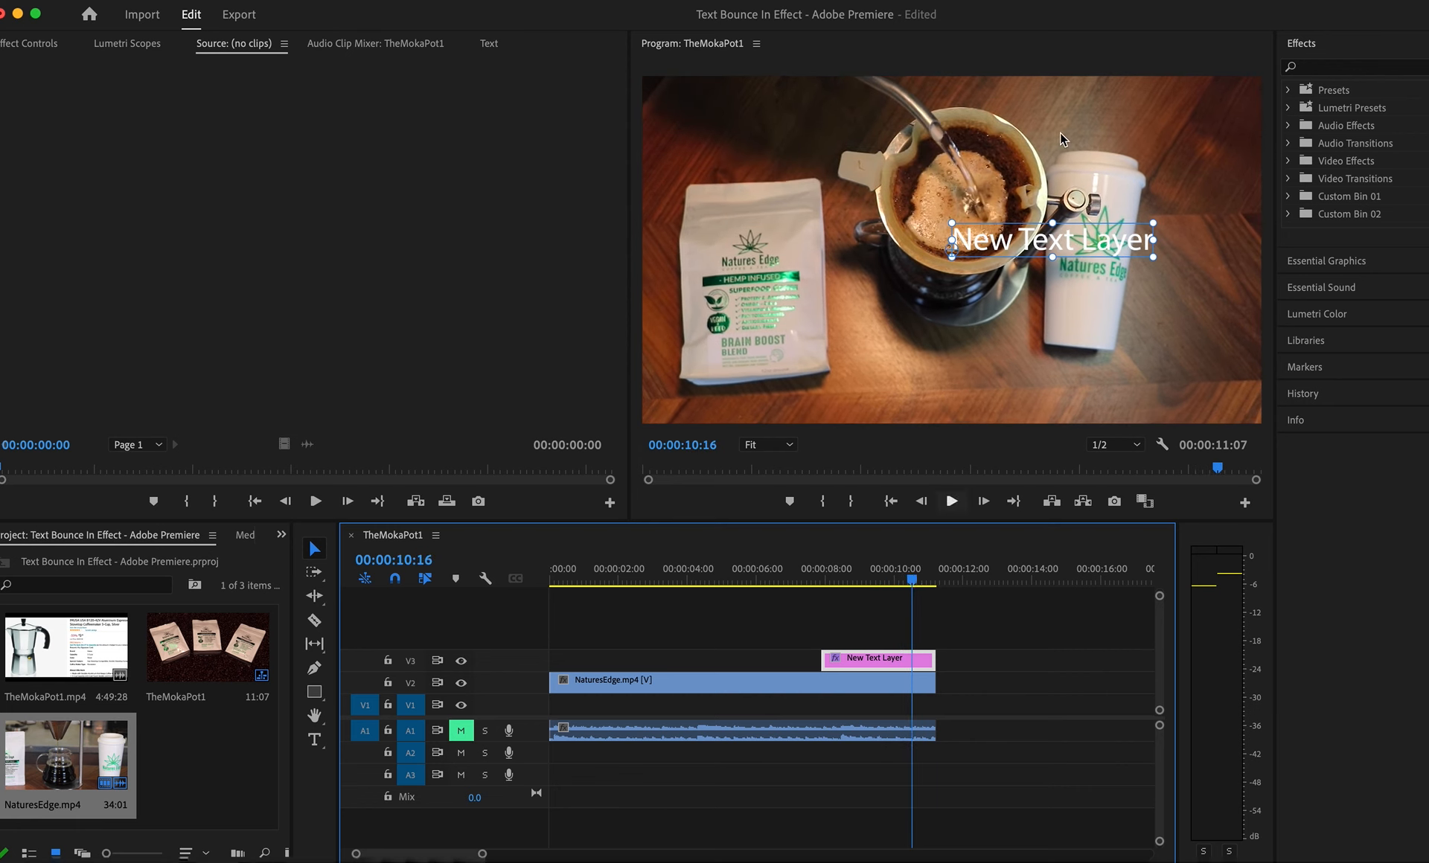
pyautogui.moveTo(1051, 242); pyautogui.dragTo(1090, 380)
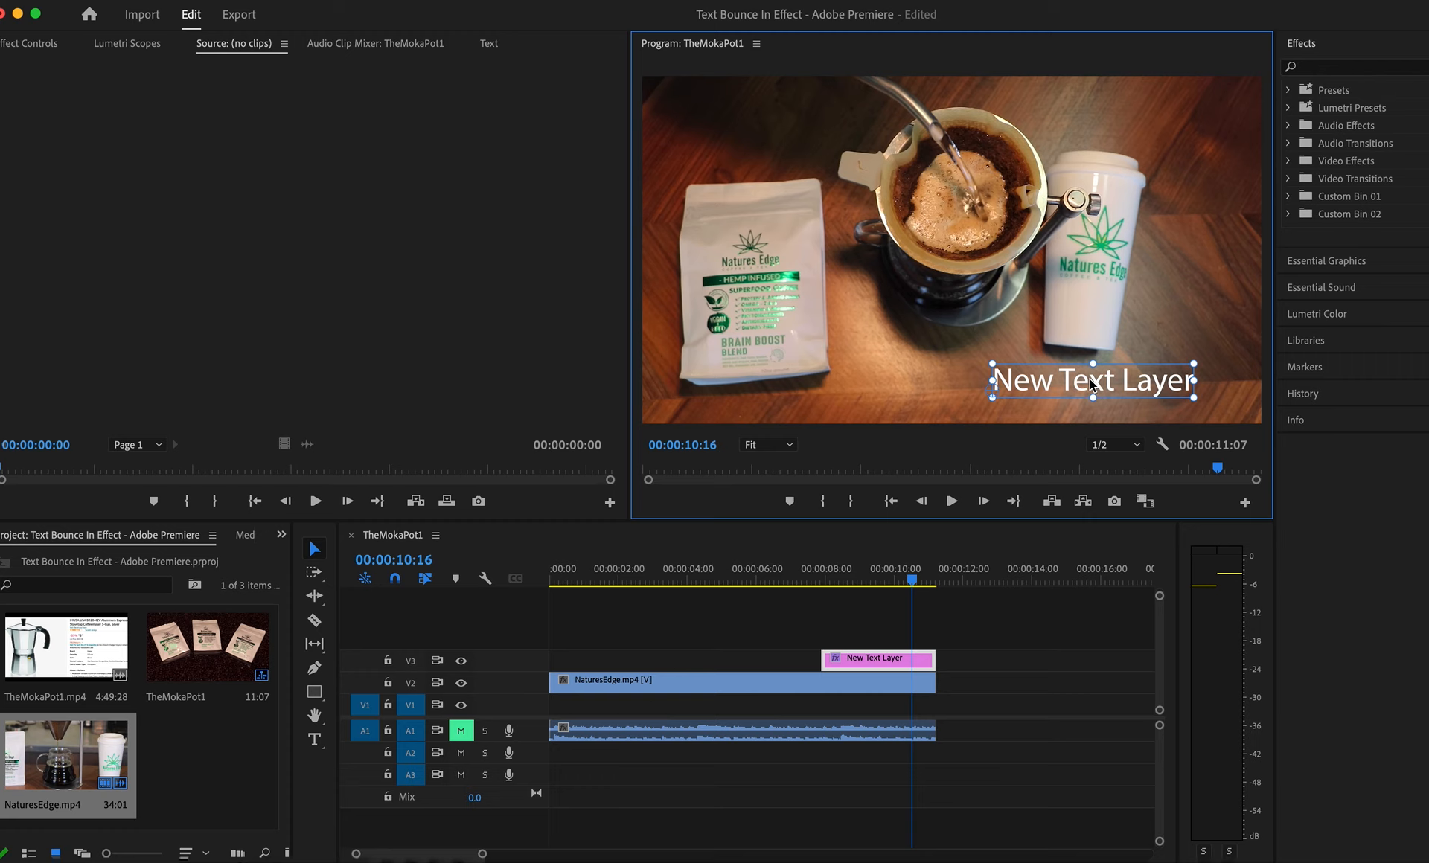
pyautogui.doubleClick(1090, 378)
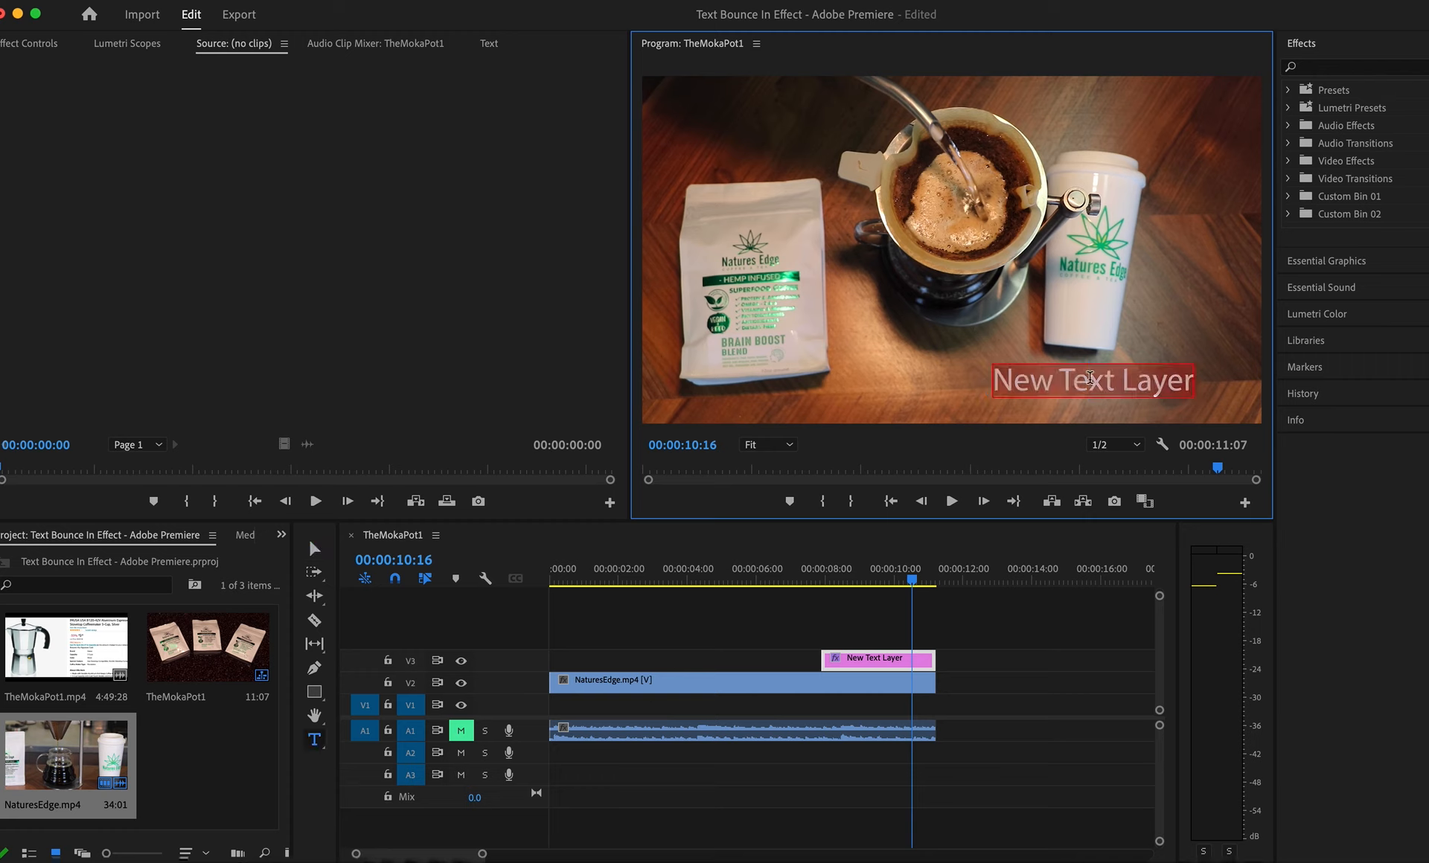
pyautogui.write('Na')
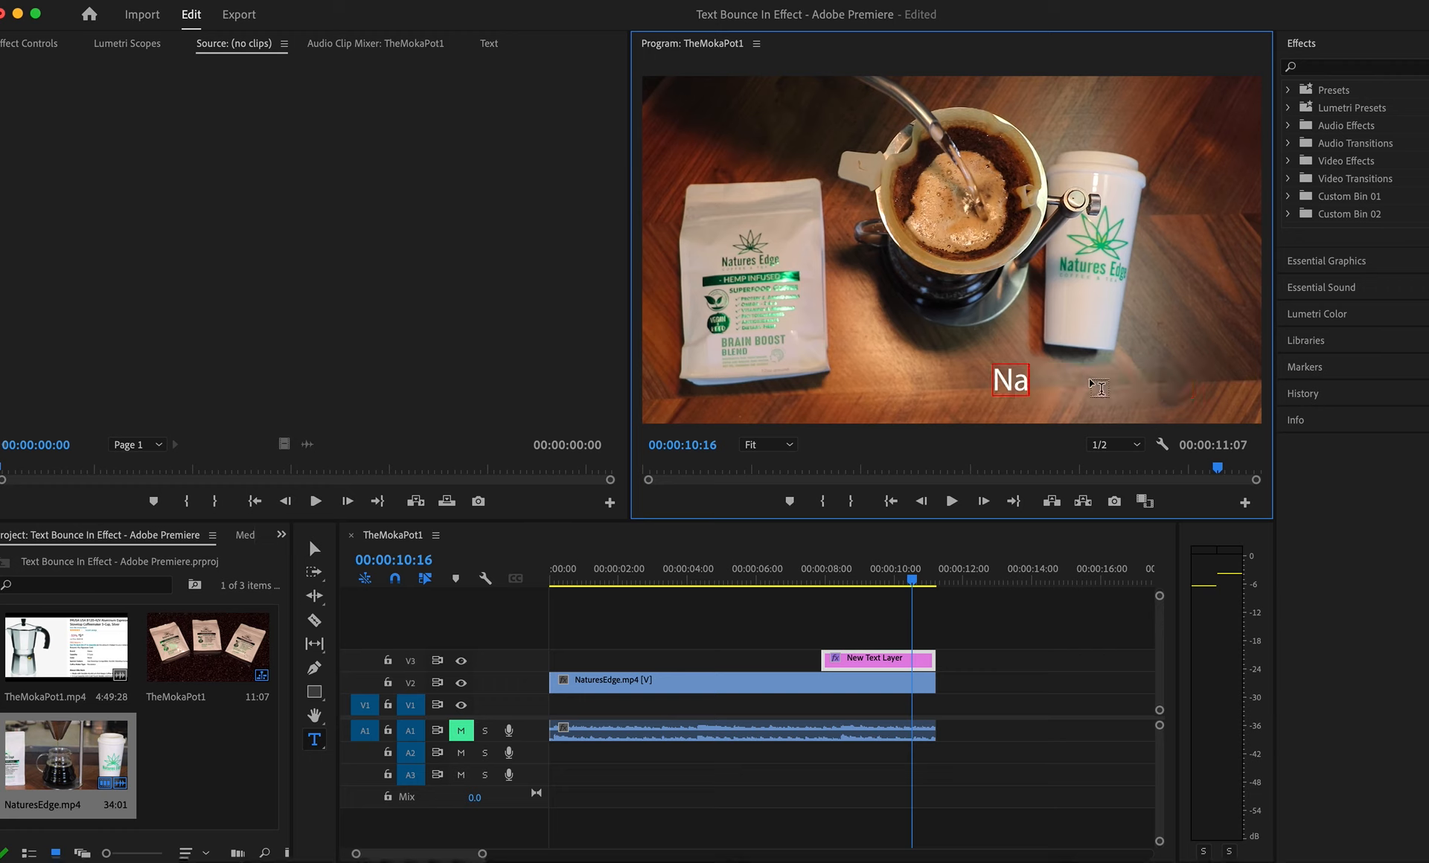
pyautogui.write('tures')
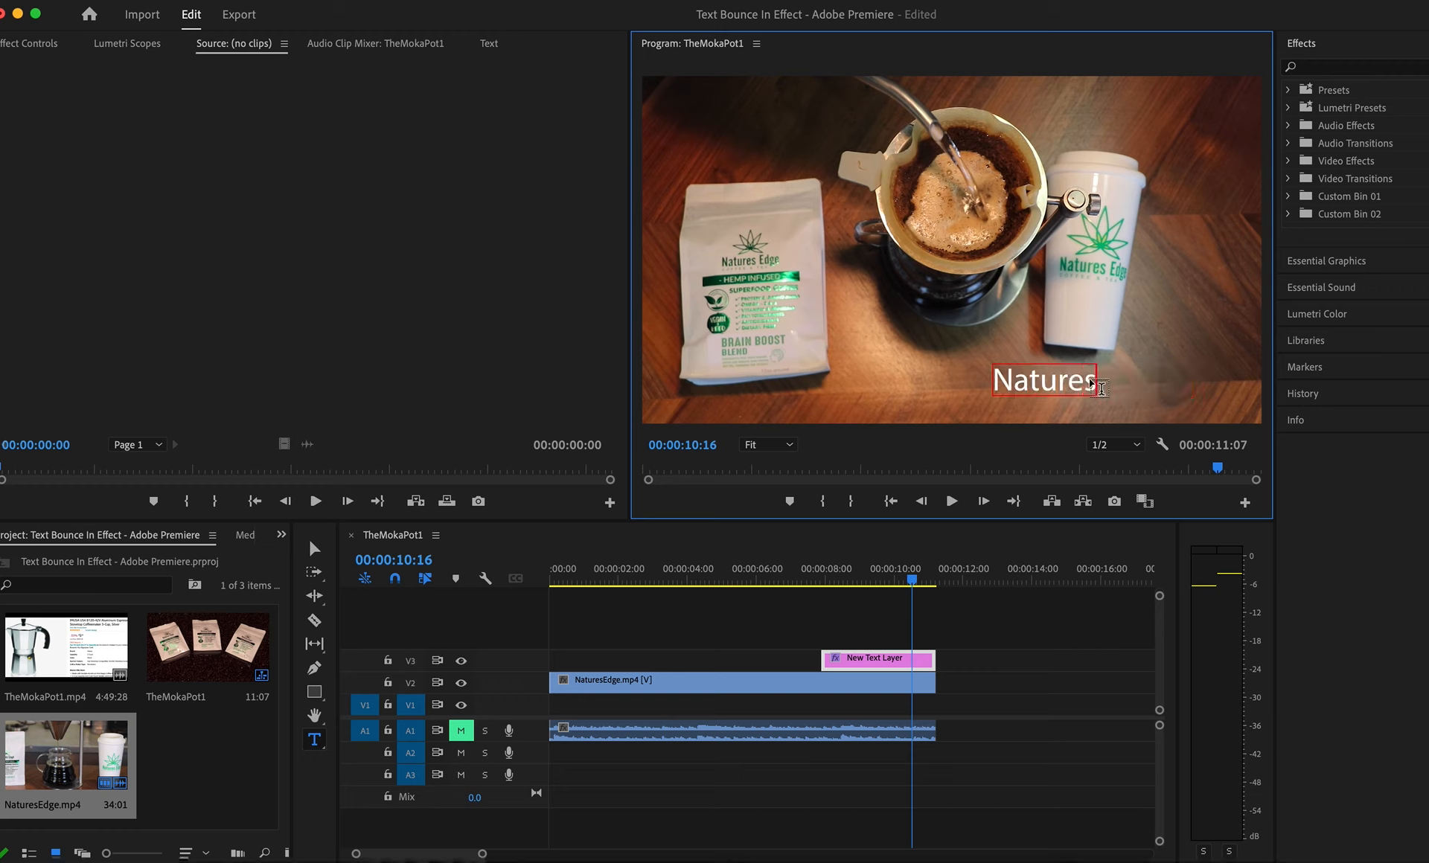
pyautogui.write(' Edge')
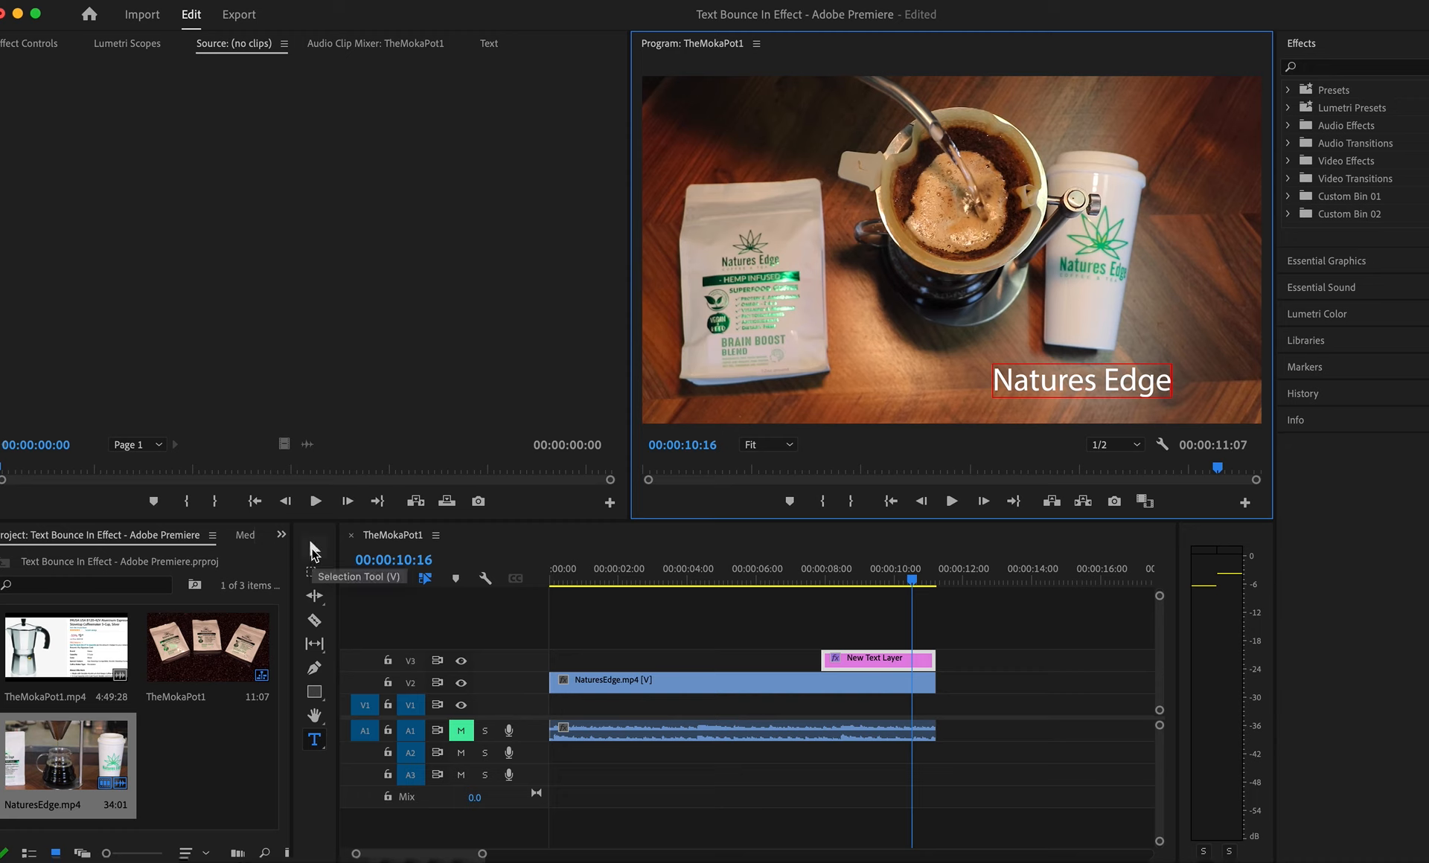
pyautogui.click(312, 551)
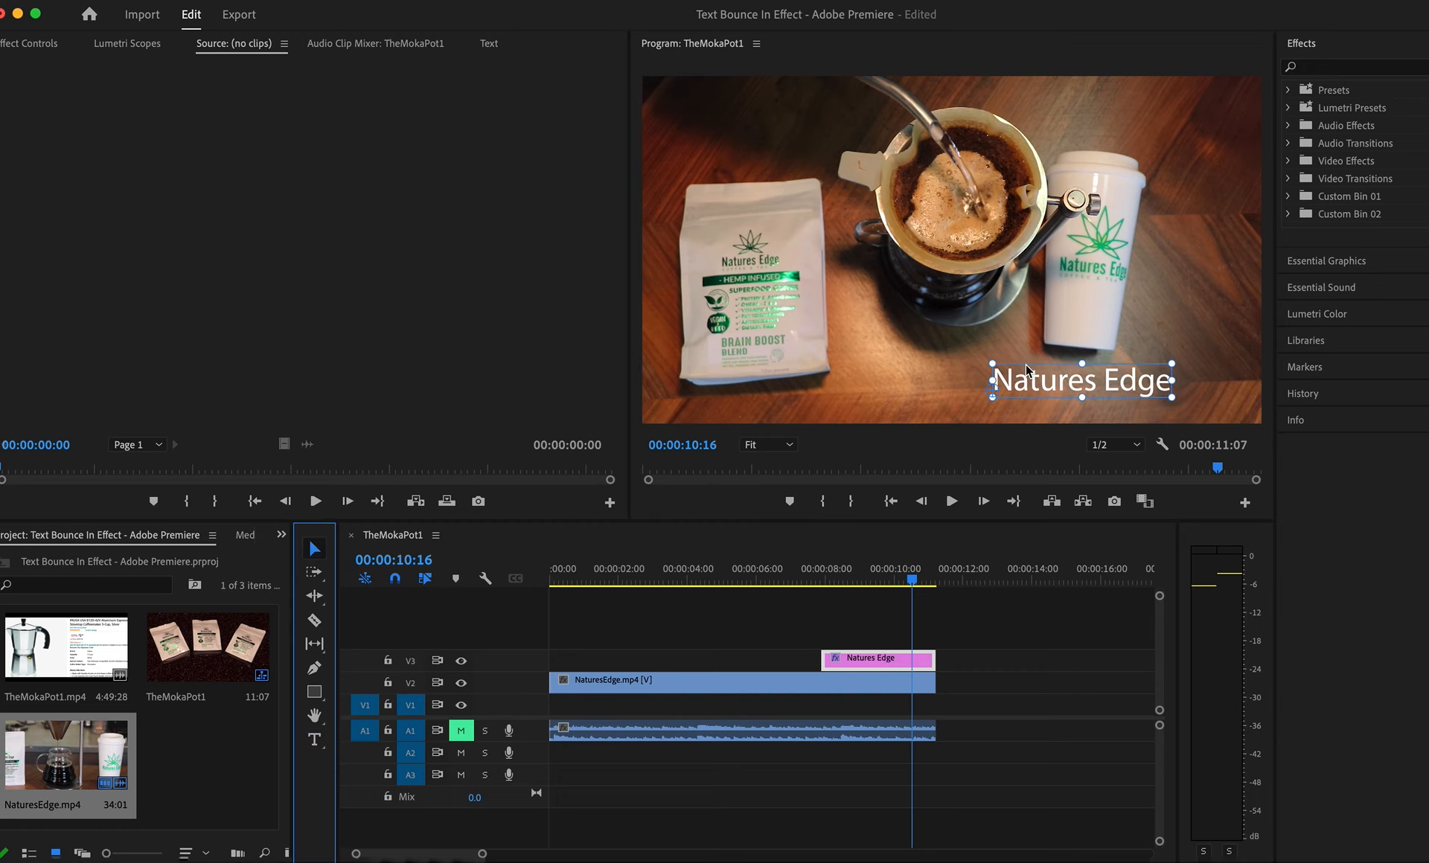
pyautogui.moveTo(1043, 383); pyautogui.dragTo(1068, 381)
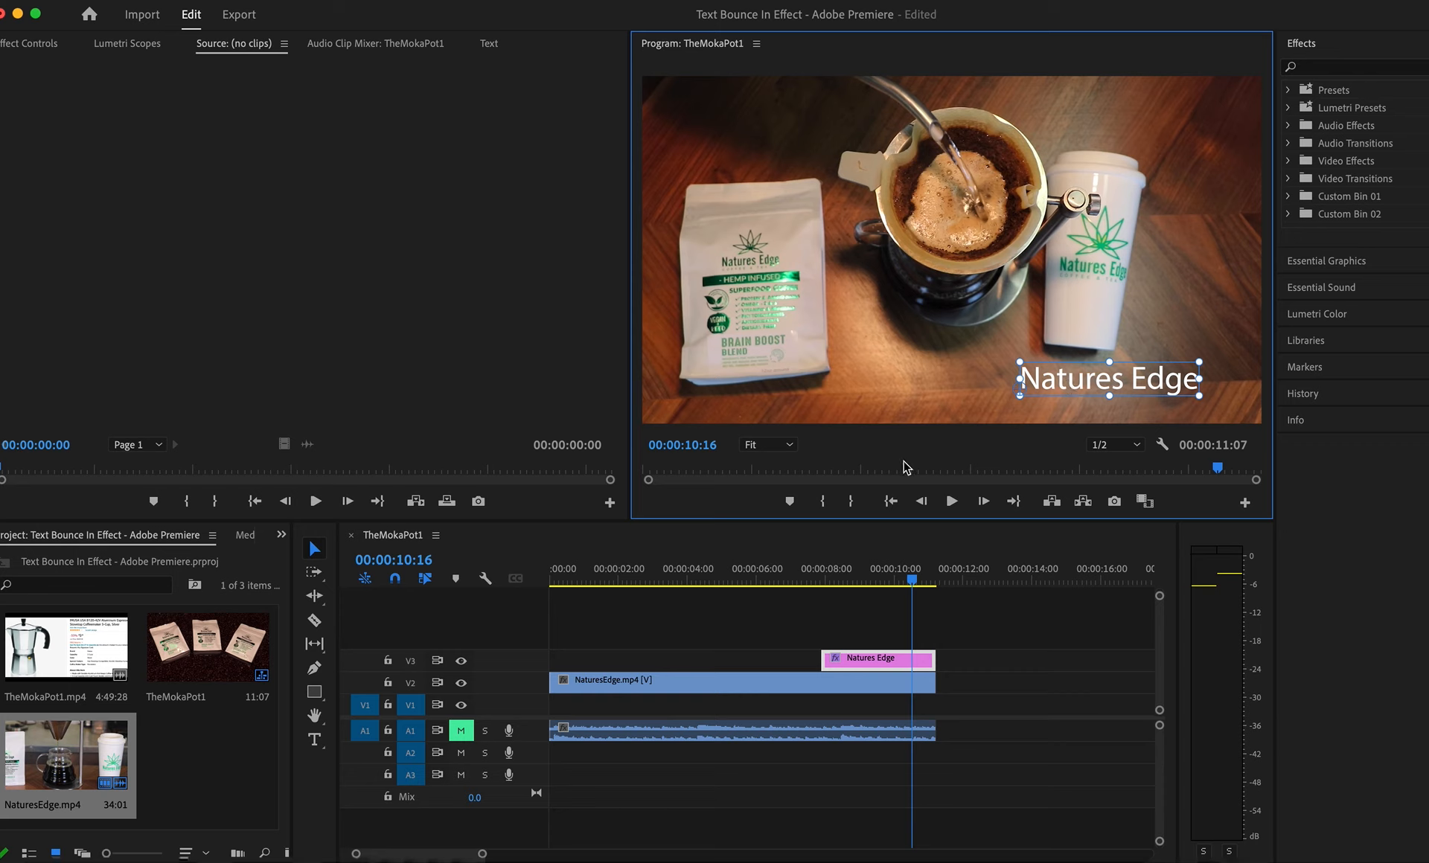
# Find the Transform effect under Distort by searching "transf" and apply it to the Natures Edge text clip on V3
pyautogui.click(828, 579)
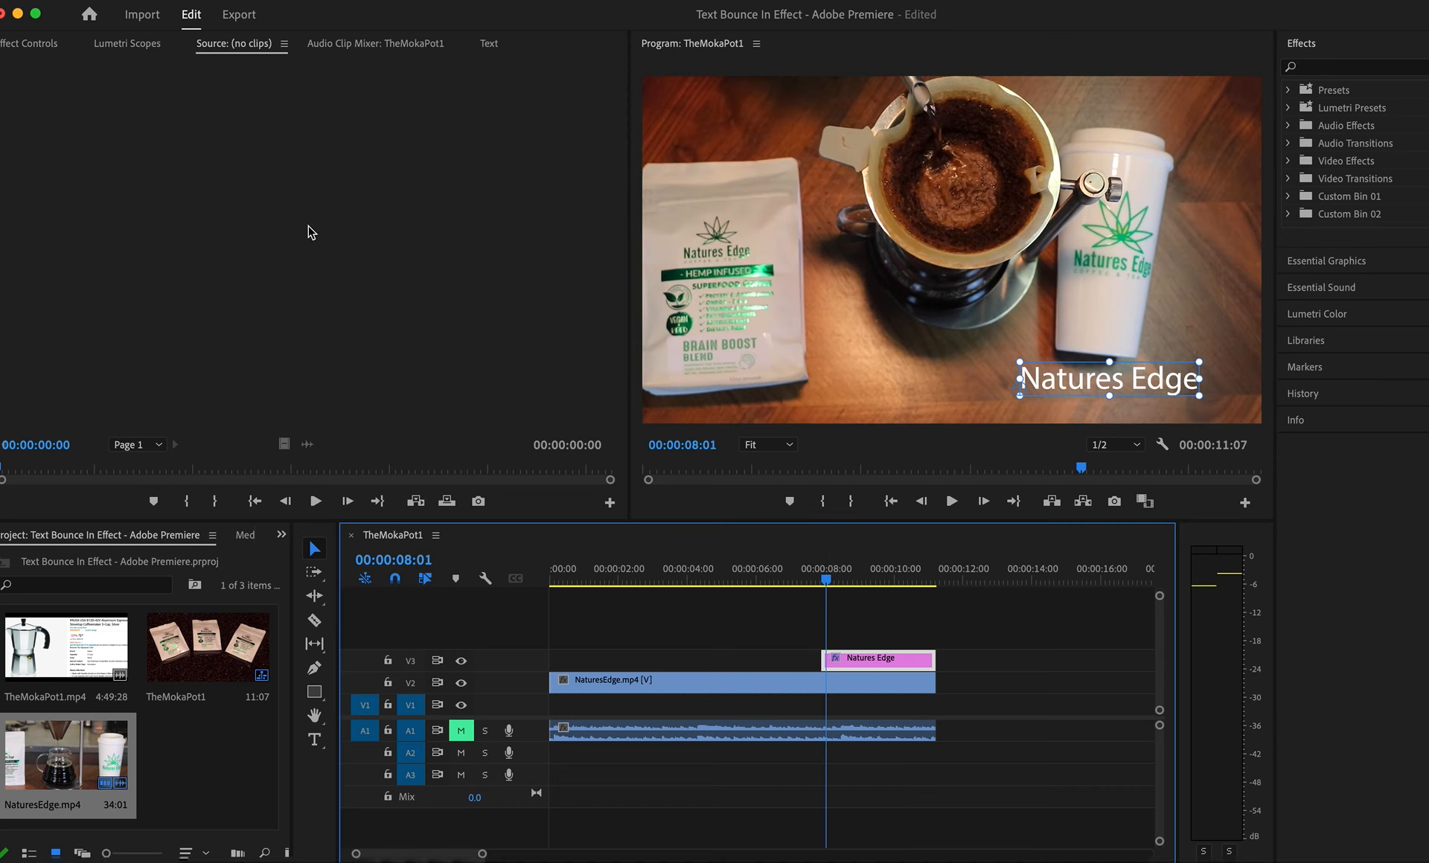
pyautogui.click(29, 46)
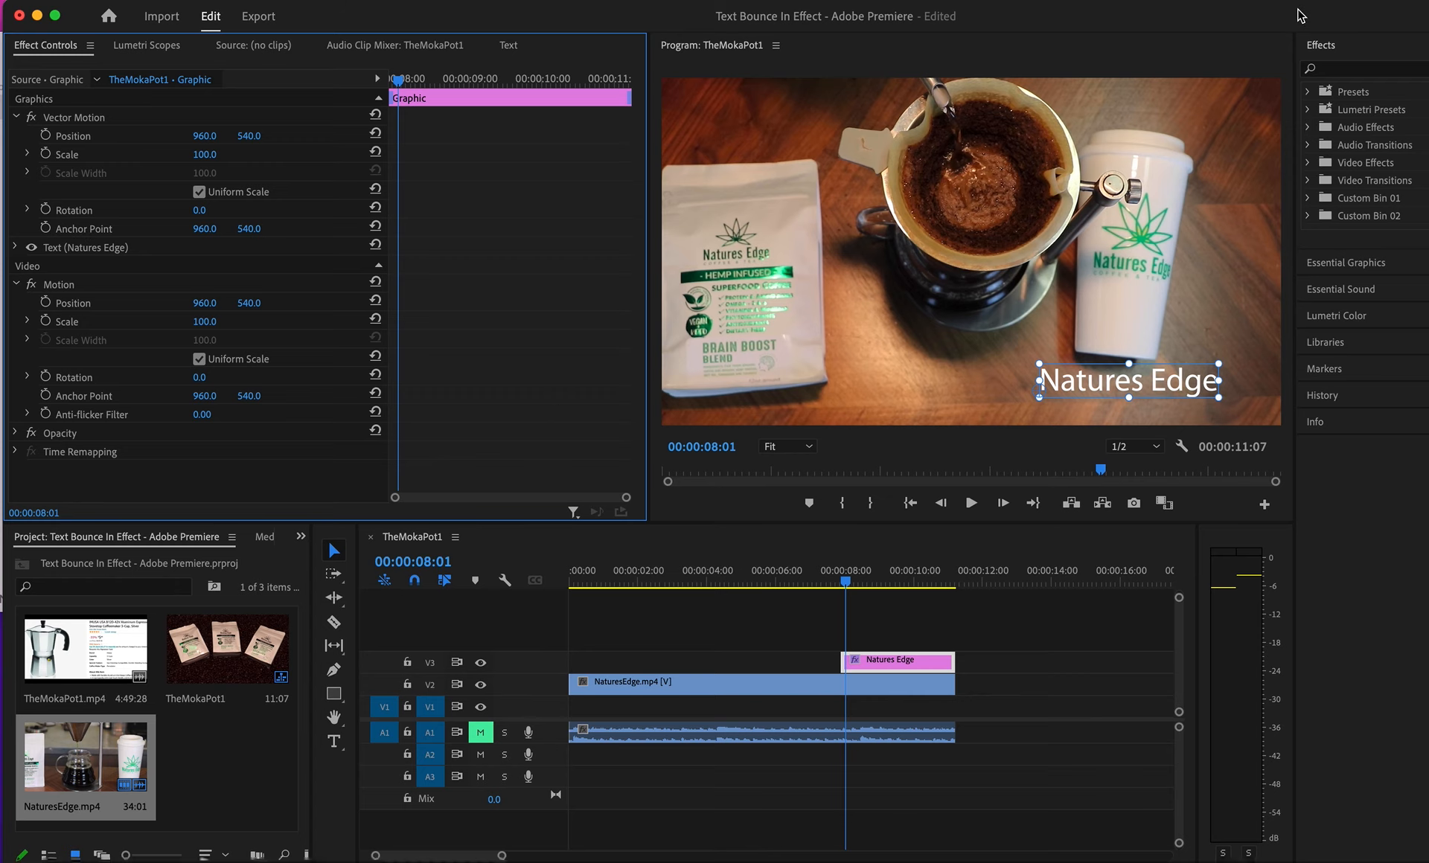
pyautogui.click(1362, 71)
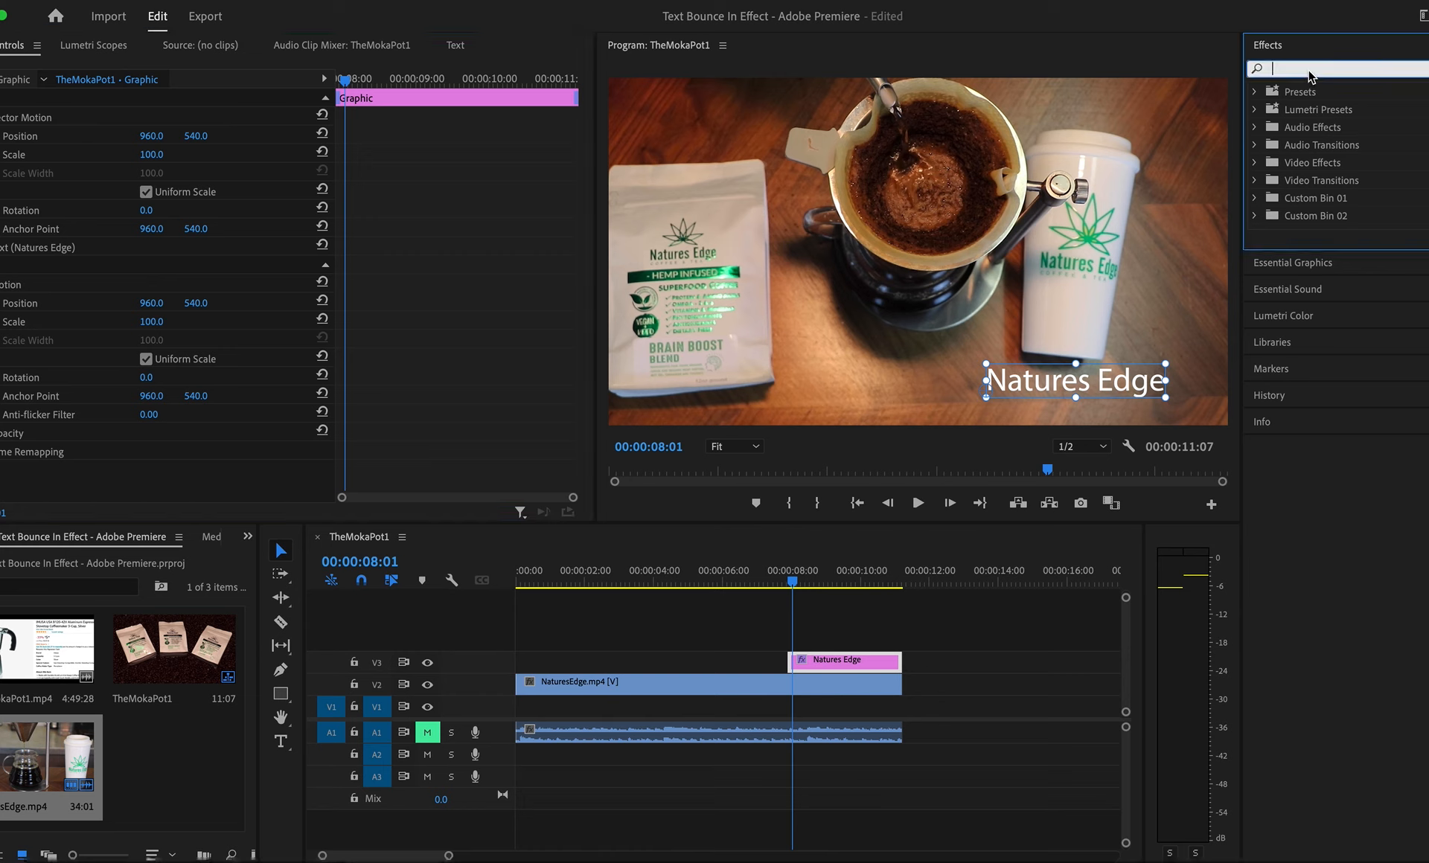
pyautogui.write('tran')
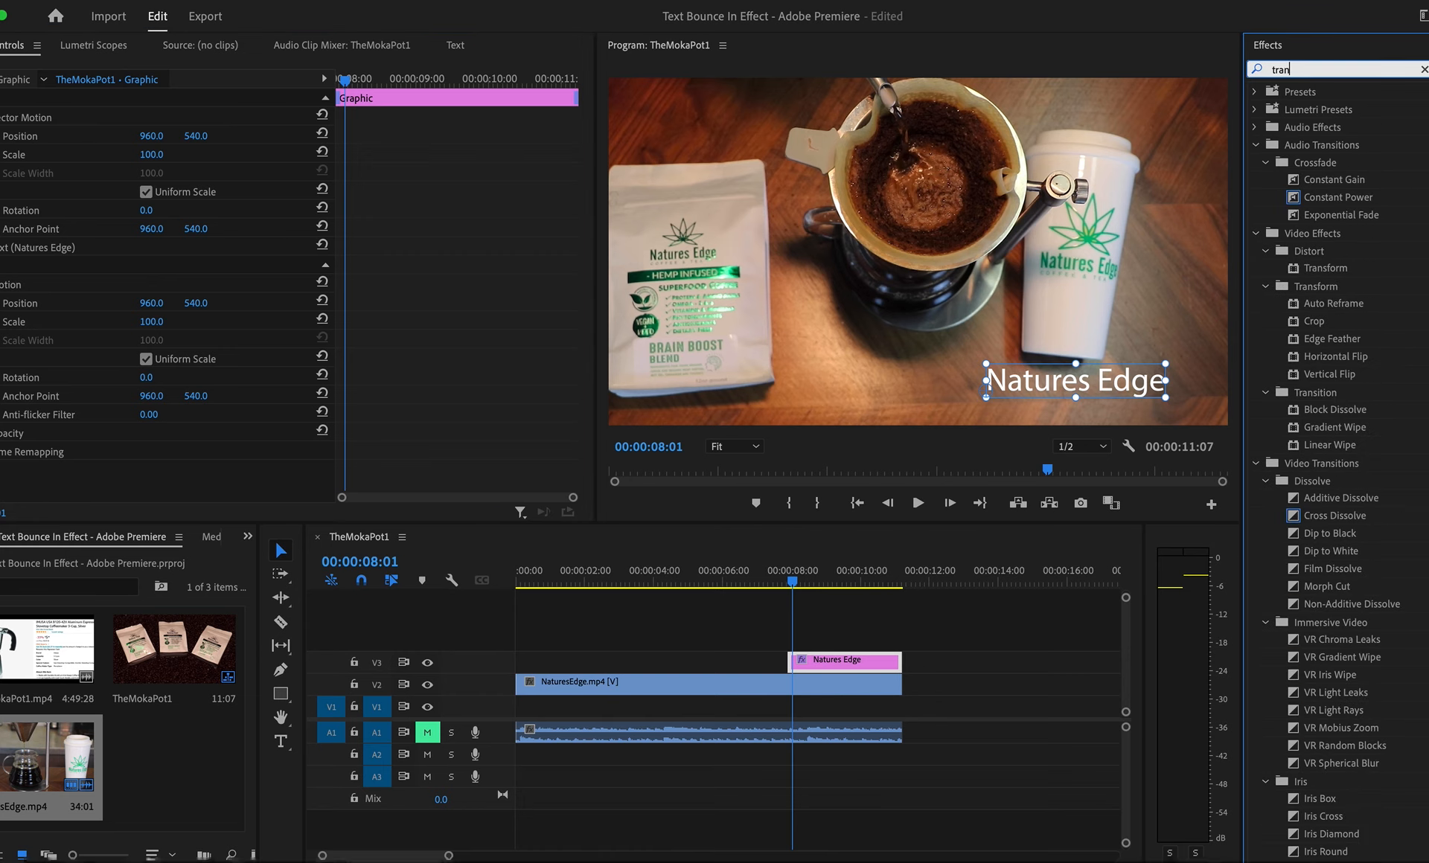
pyautogui.write('sf')
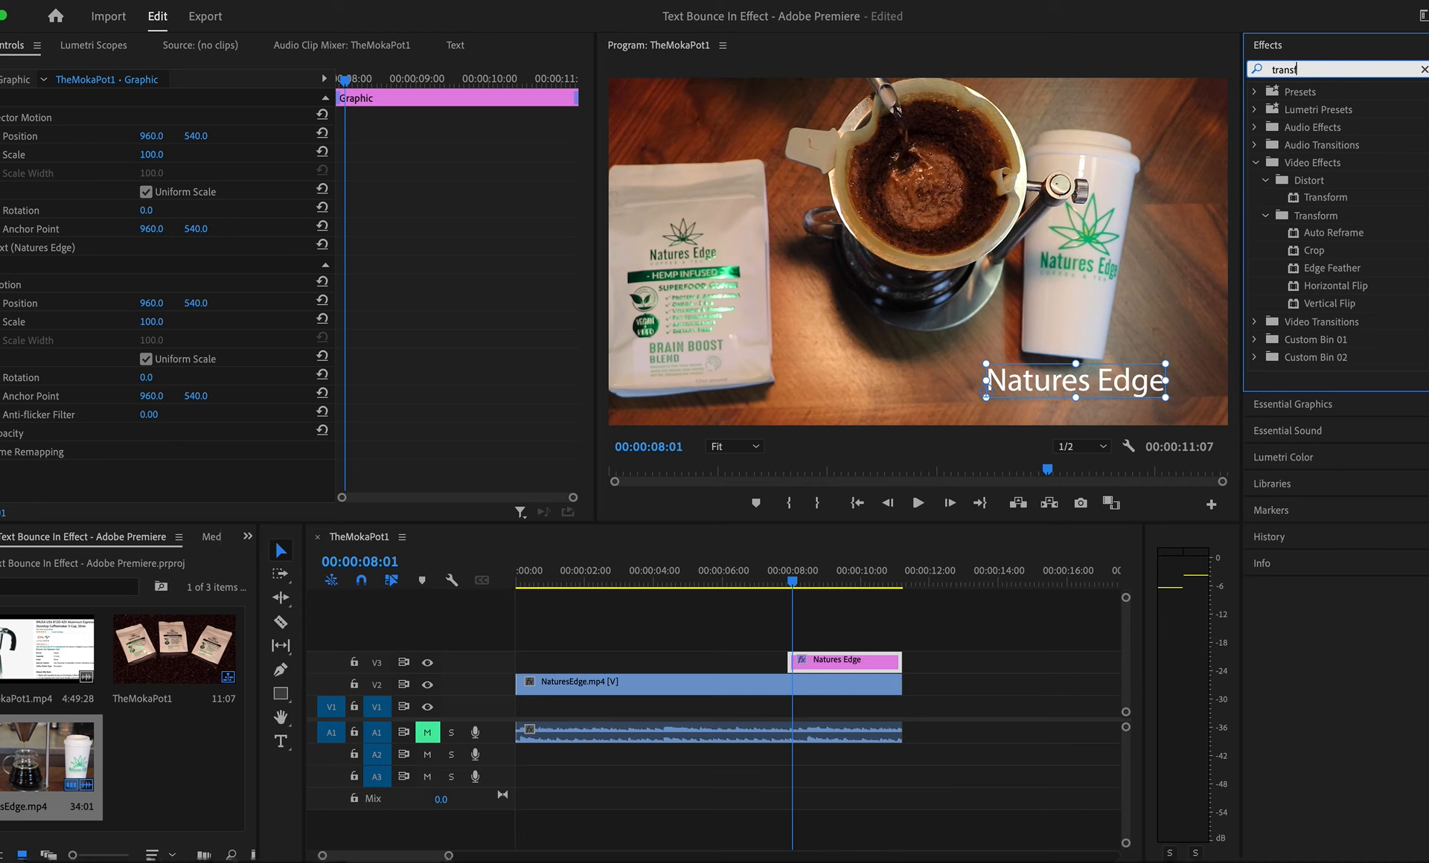
pyautogui.click(1323, 199)
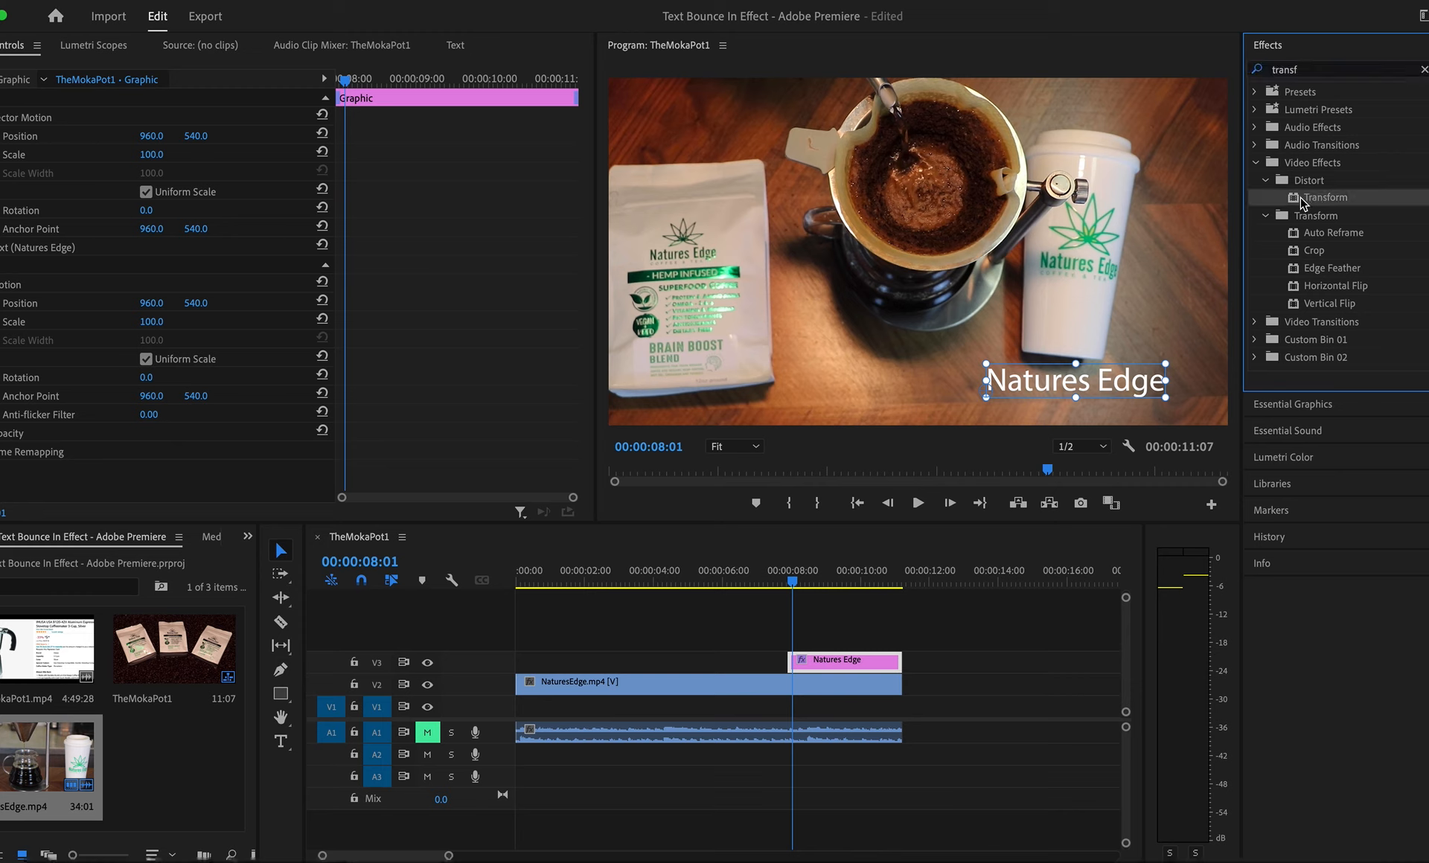
pyautogui.moveTo(1295, 203); pyautogui.dragTo(854, 662)
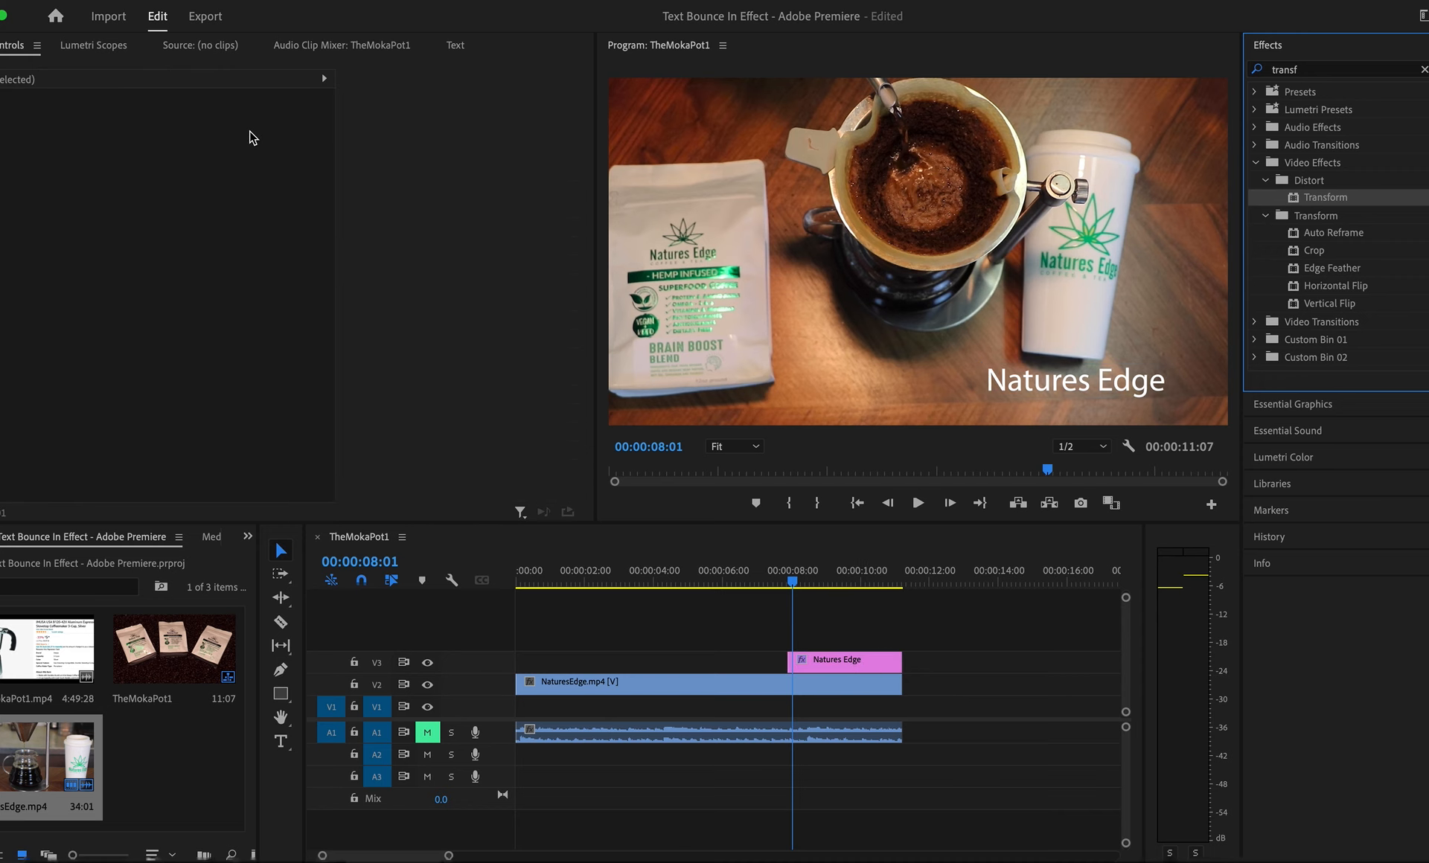
# Enable Position keyframing for the Transform effect at the start of the Natures Edge text clip, 00:00:07:27
pyautogui.moveTo(269, 8); pyautogui.dragTo(351, 7)
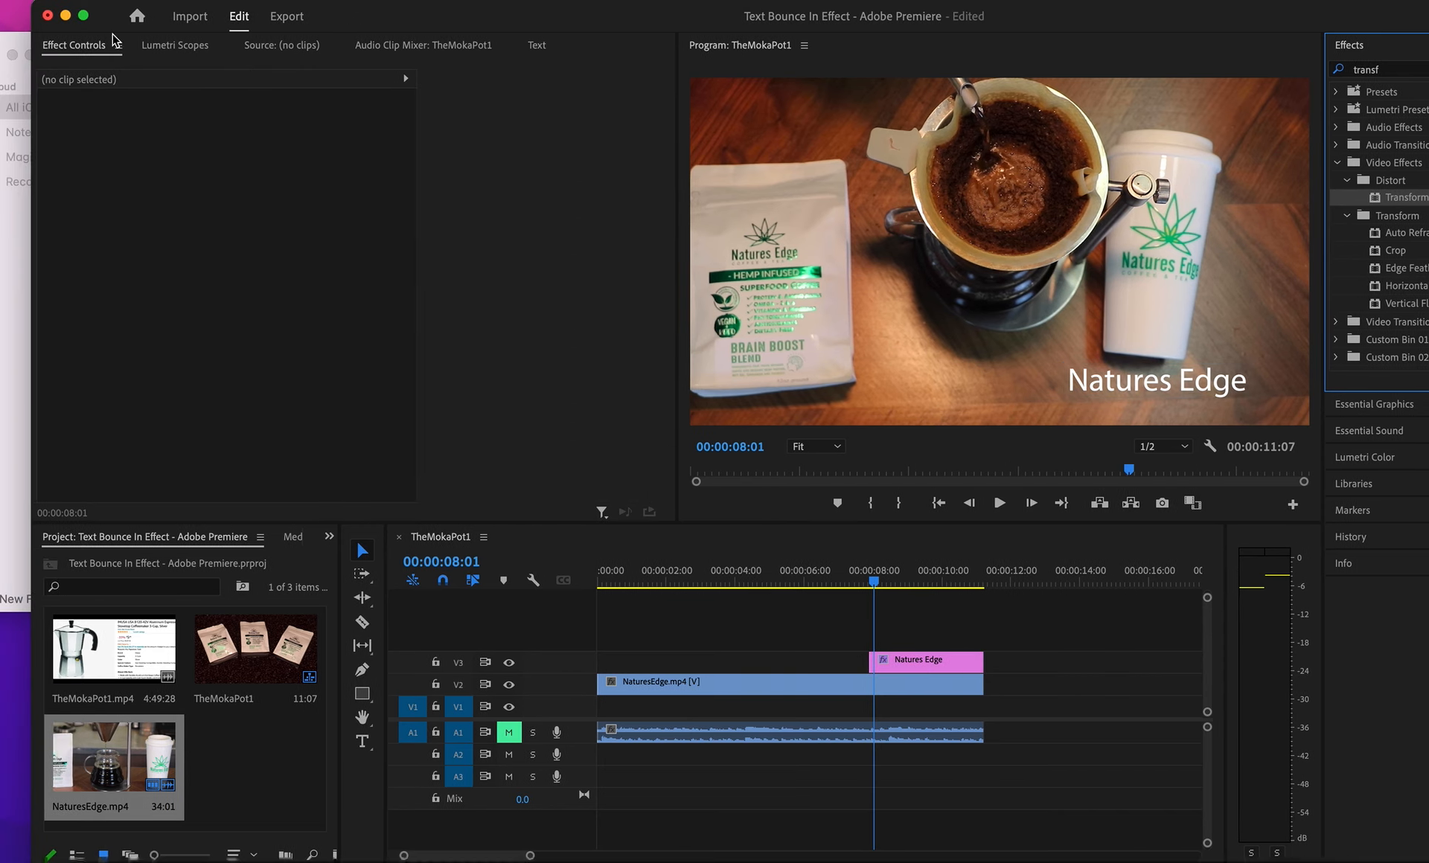
pyautogui.click(78, 46)
pyautogui.click(928, 659)
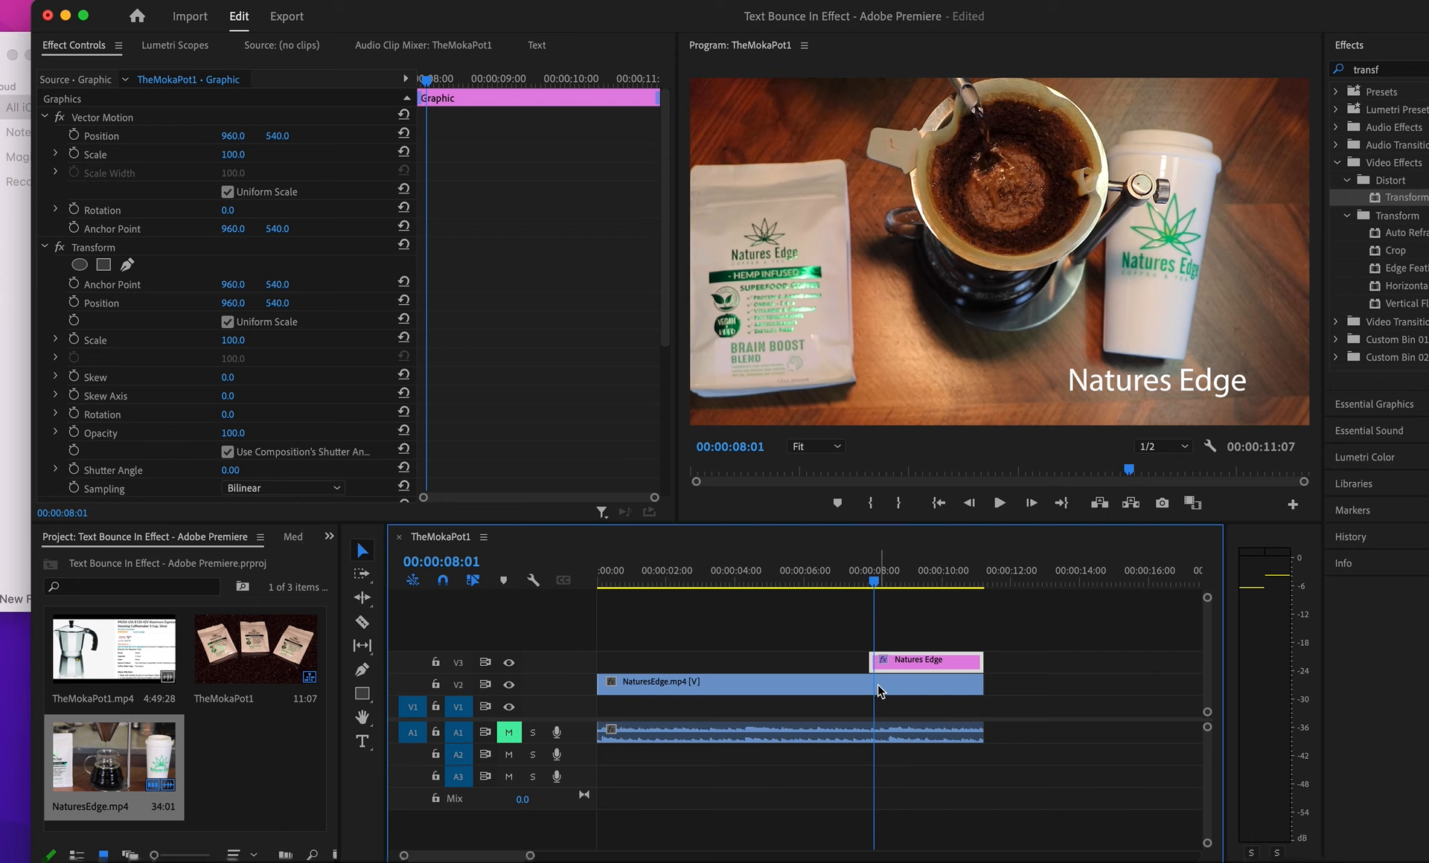
pyautogui.moveTo(875, 586); pyautogui.dragTo(874, 585)
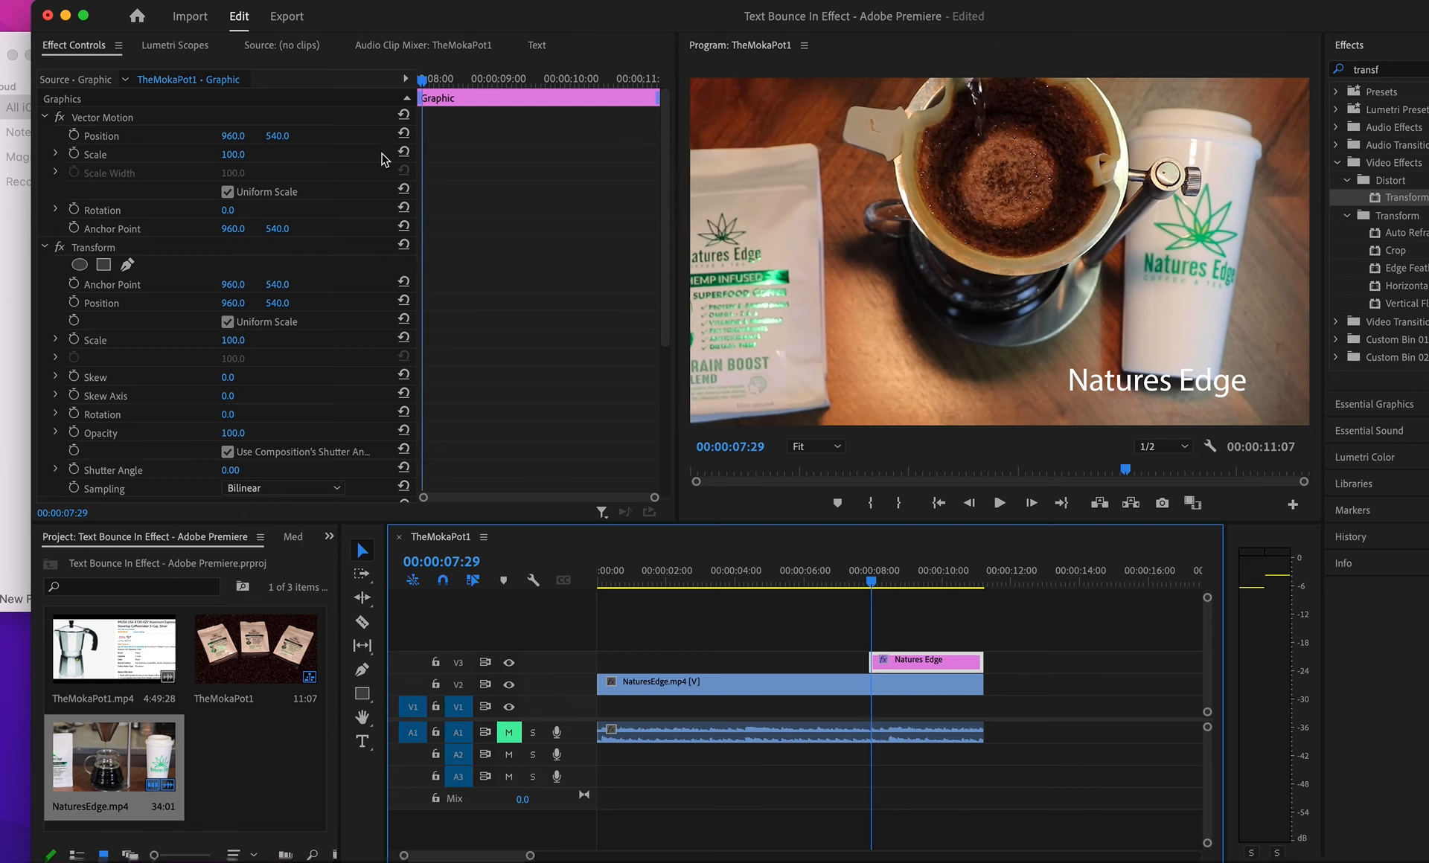
pyautogui.click(419, 79)
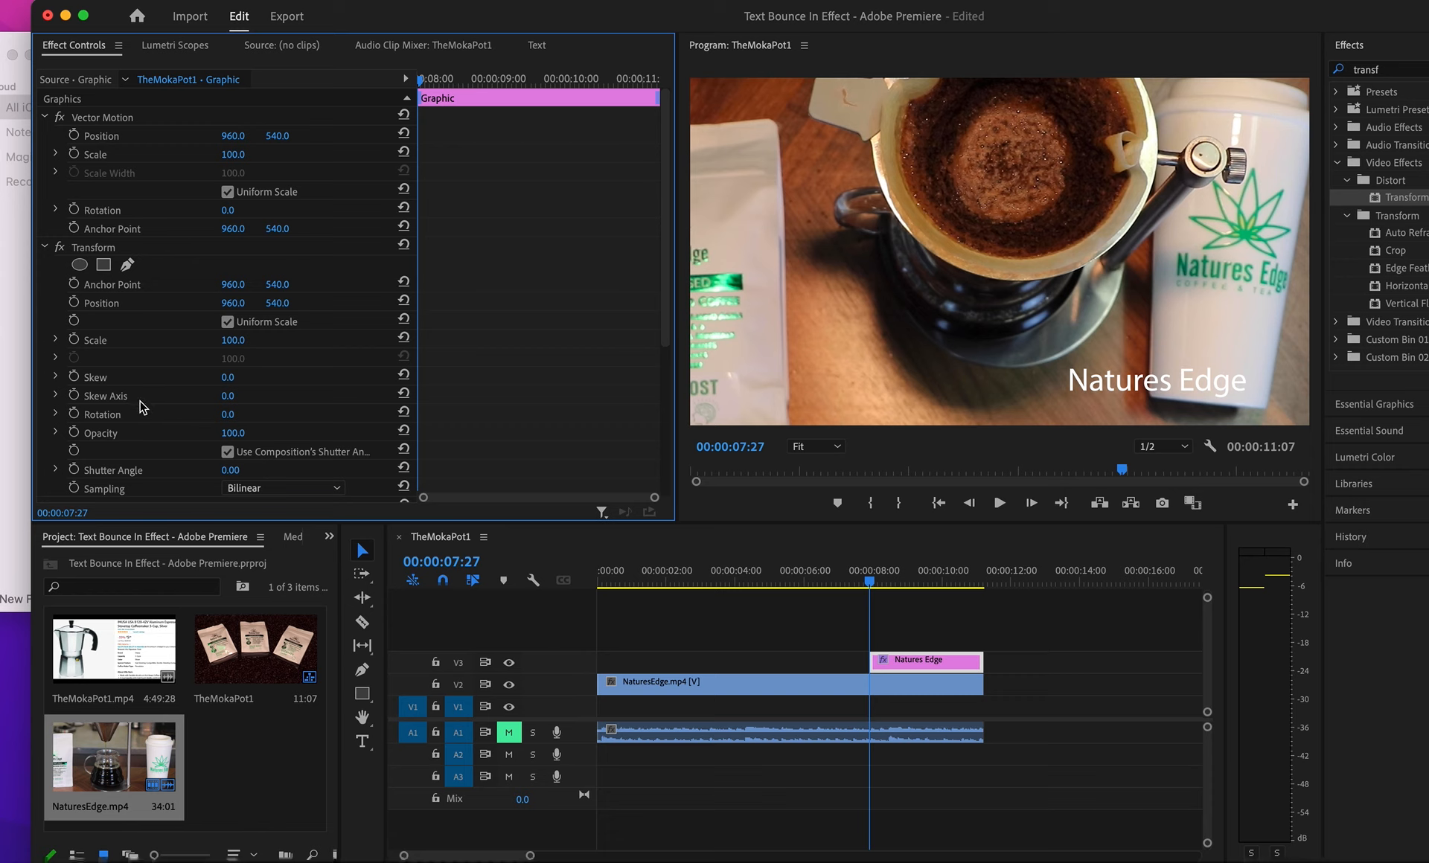
pyautogui.click(74, 303)
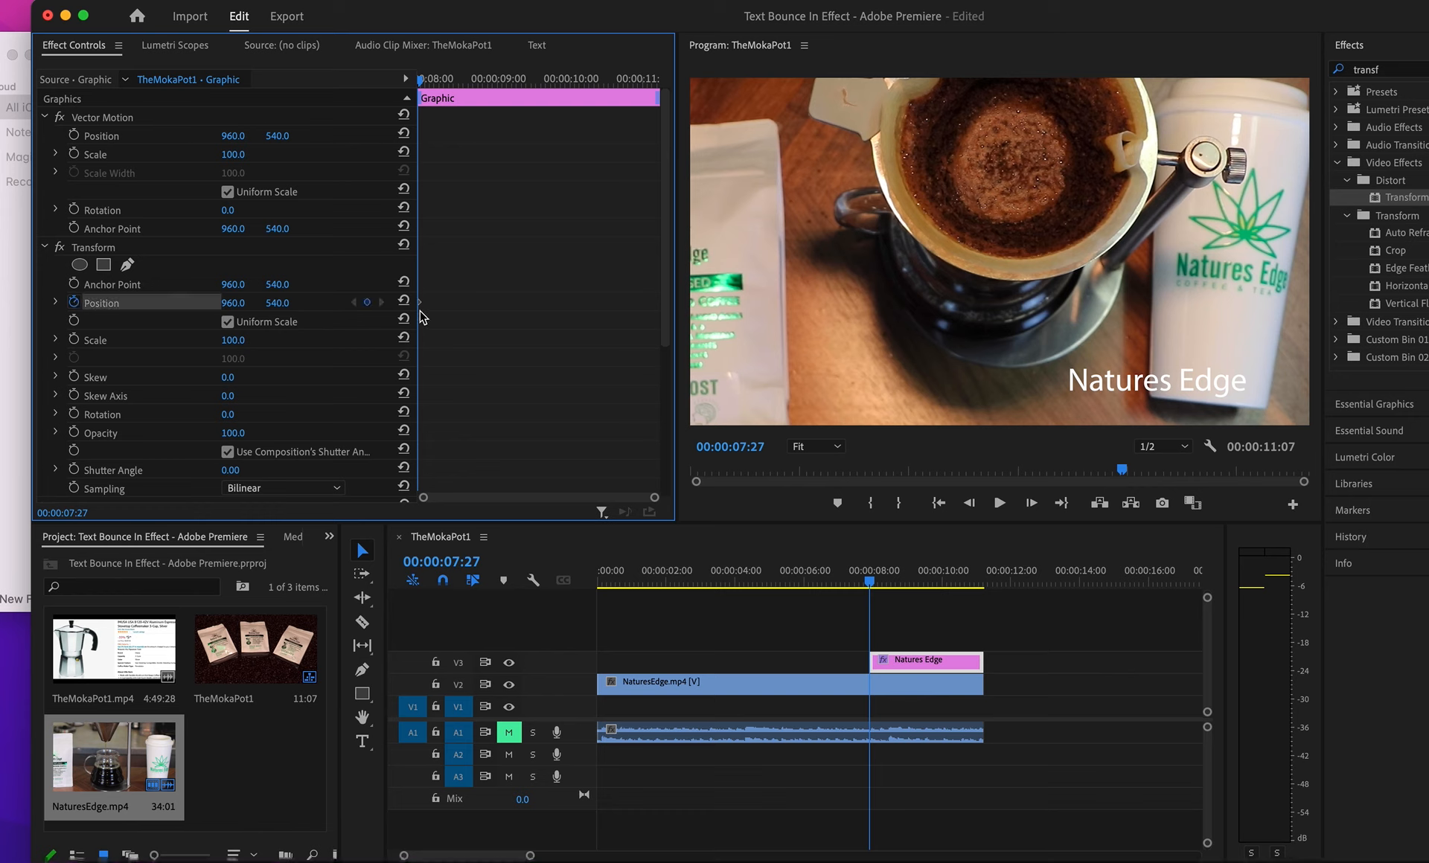
# Add a second Position keyframe to the text clip's Transform effect at 00:00:08:03
pyautogui.press('Right')
pyautogui.press('Right')
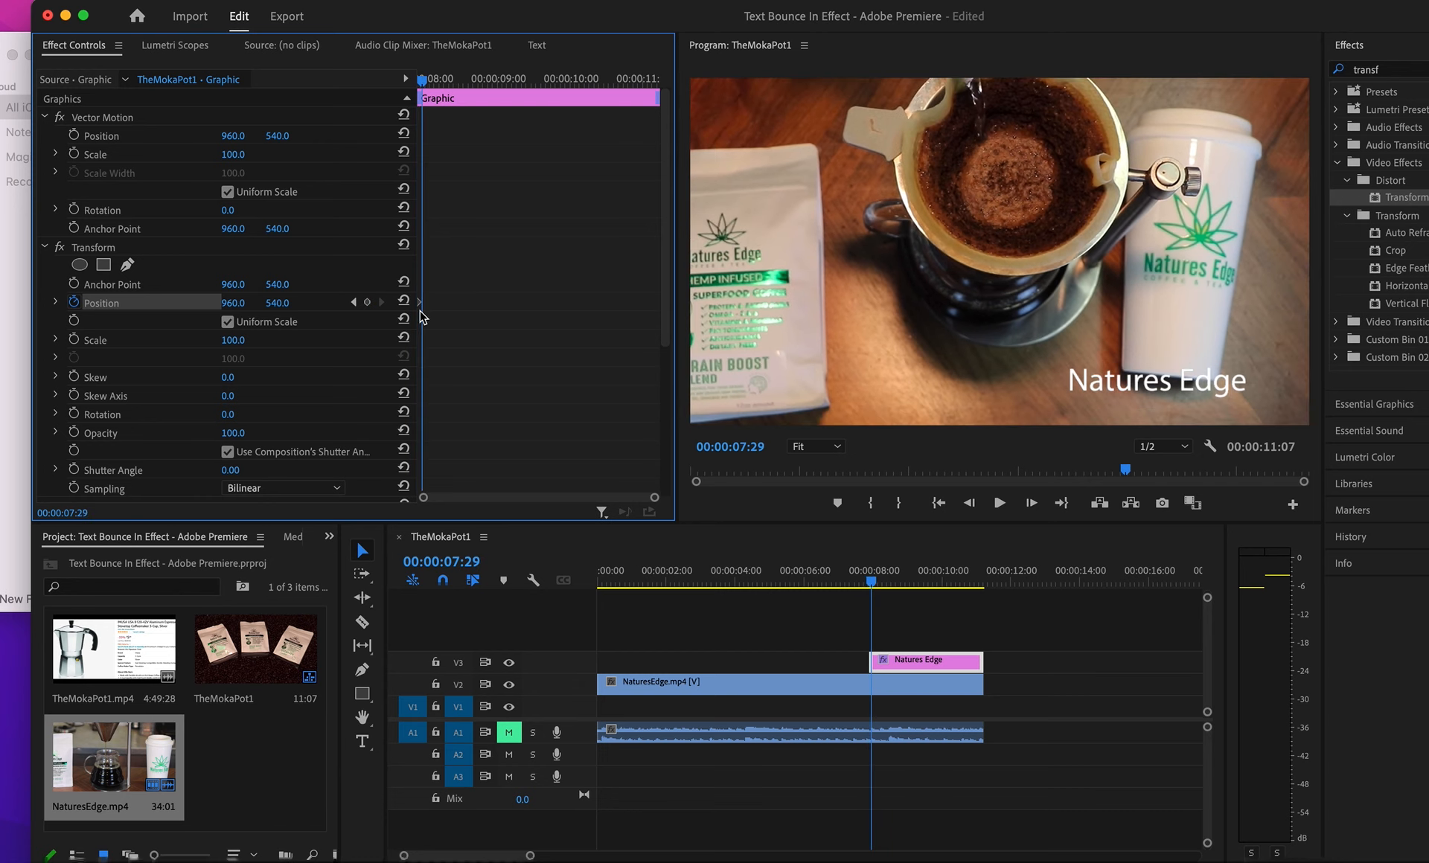
pyautogui.press('Right')
pyautogui.press('Right')
pyautogui.press('Right')
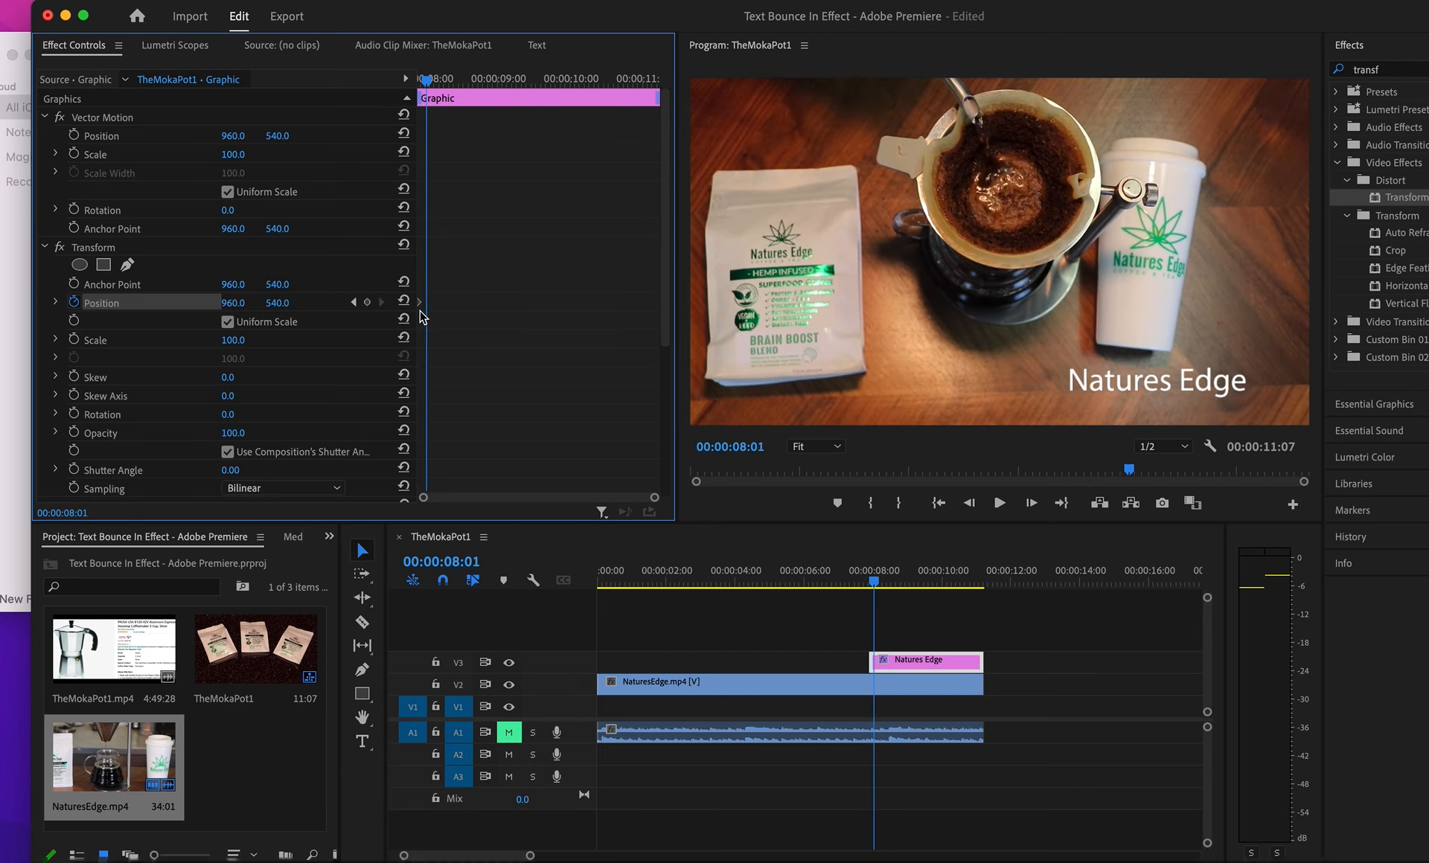
pyautogui.press('Right')
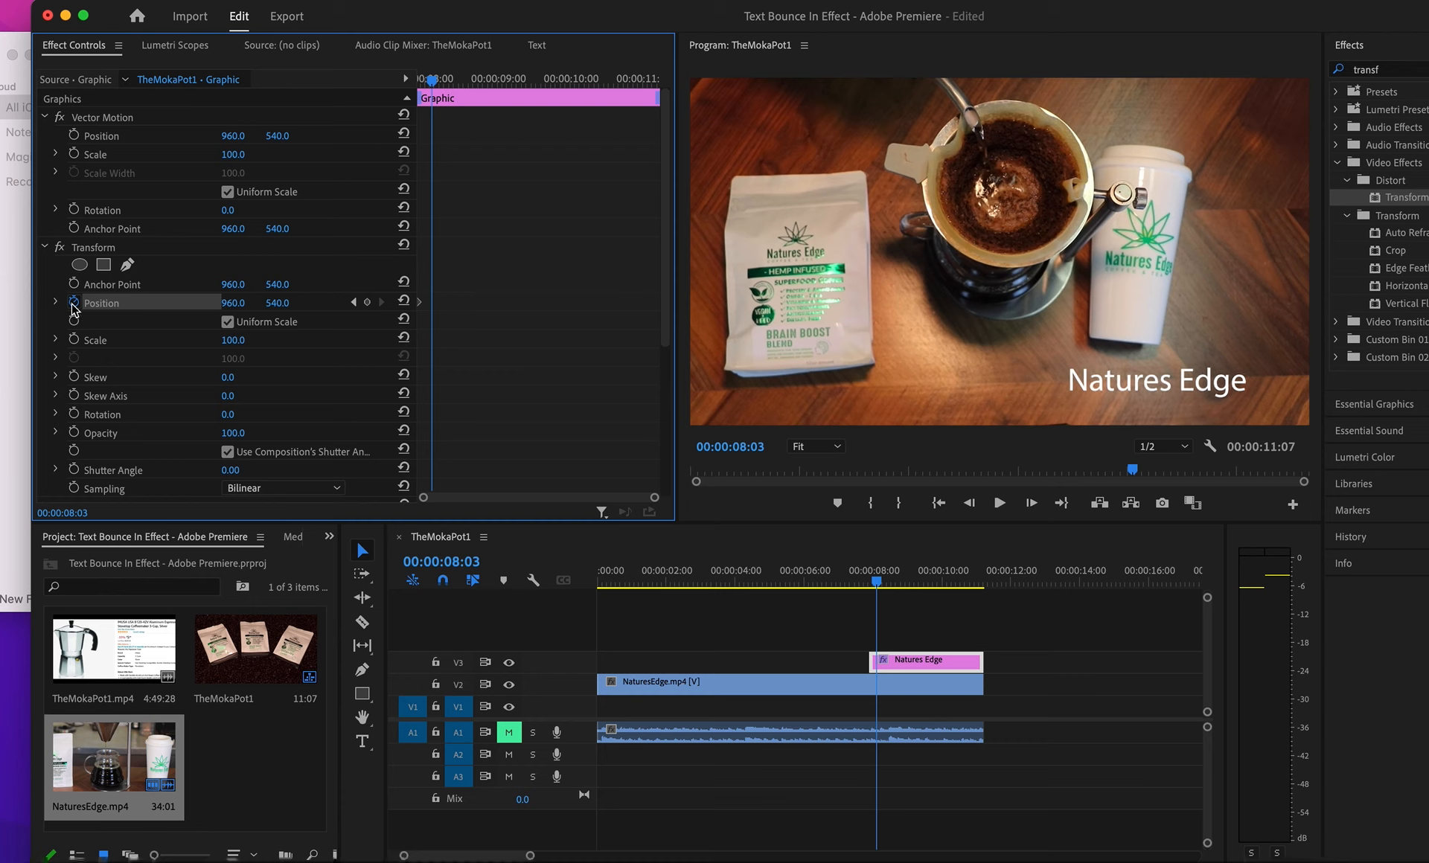
pyautogui.click(368, 303)
# Add a third Transform Position keyframe at 00:00:08:09, keeping the text at its resting position
pyautogui.press('Right')
pyautogui.press('Right')
pyautogui.press('Right')
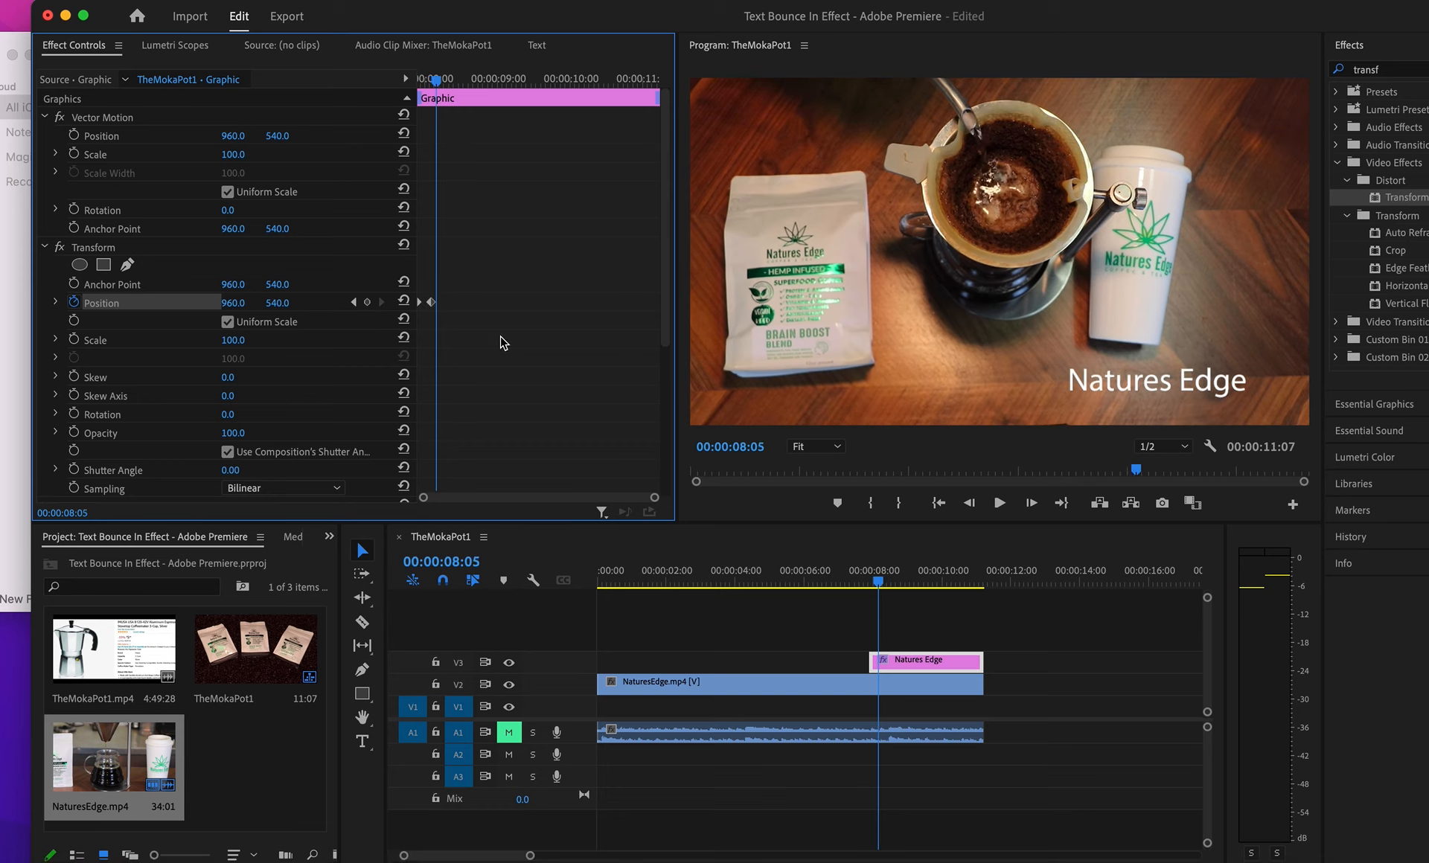
pyautogui.press('Right')
pyautogui.press('Right')
pyautogui.press('Right')
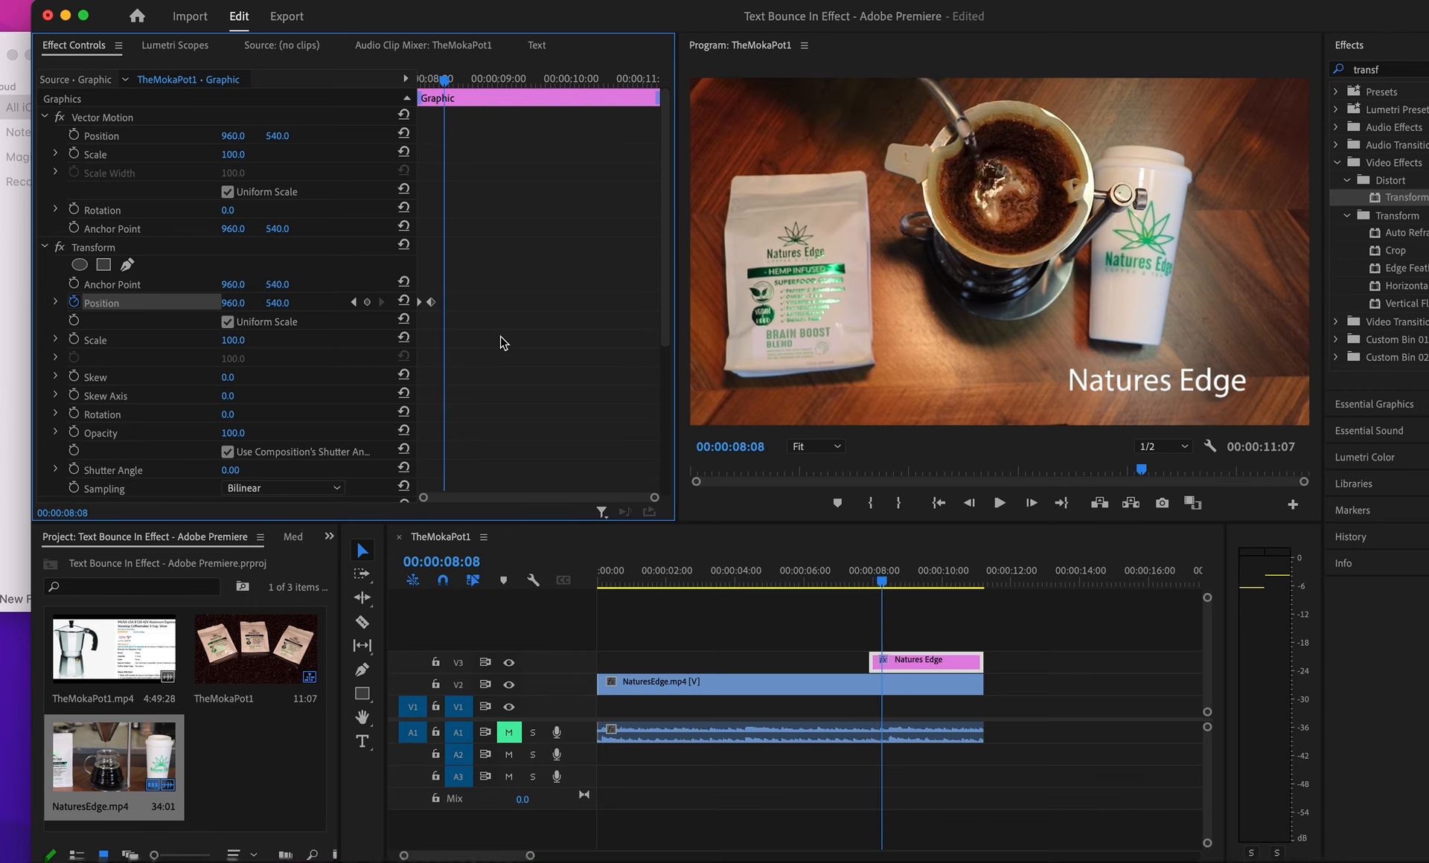
pyautogui.click(368, 304)
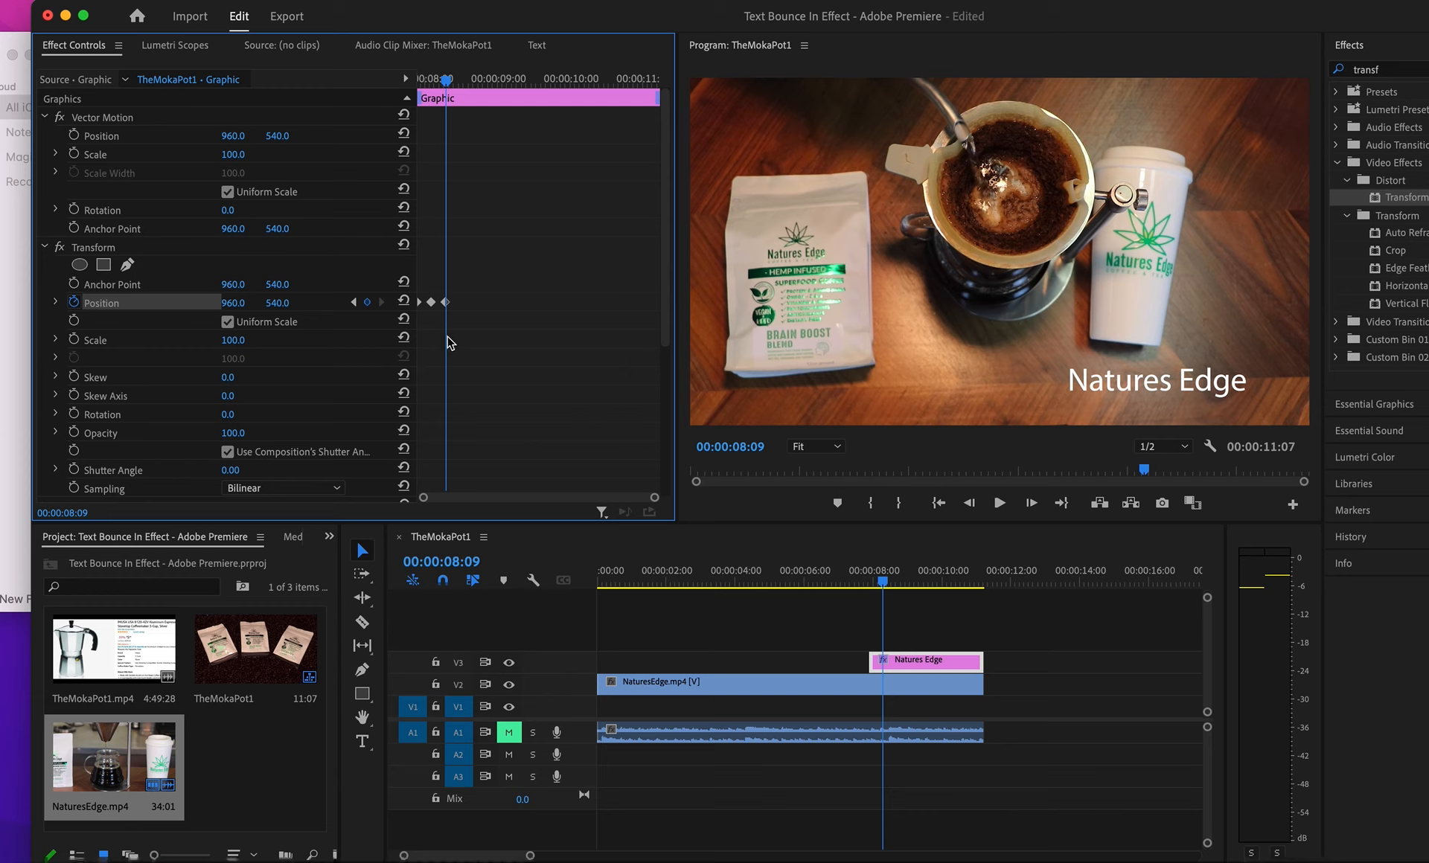
# Raise the text at the middle keyframe, 00:00:08:03, by setting the Transform effect's vertical Position to 434
pyautogui.press('Left')
pyautogui.press('Left')
pyautogui.press('Left')
pyautogui.press('Left')
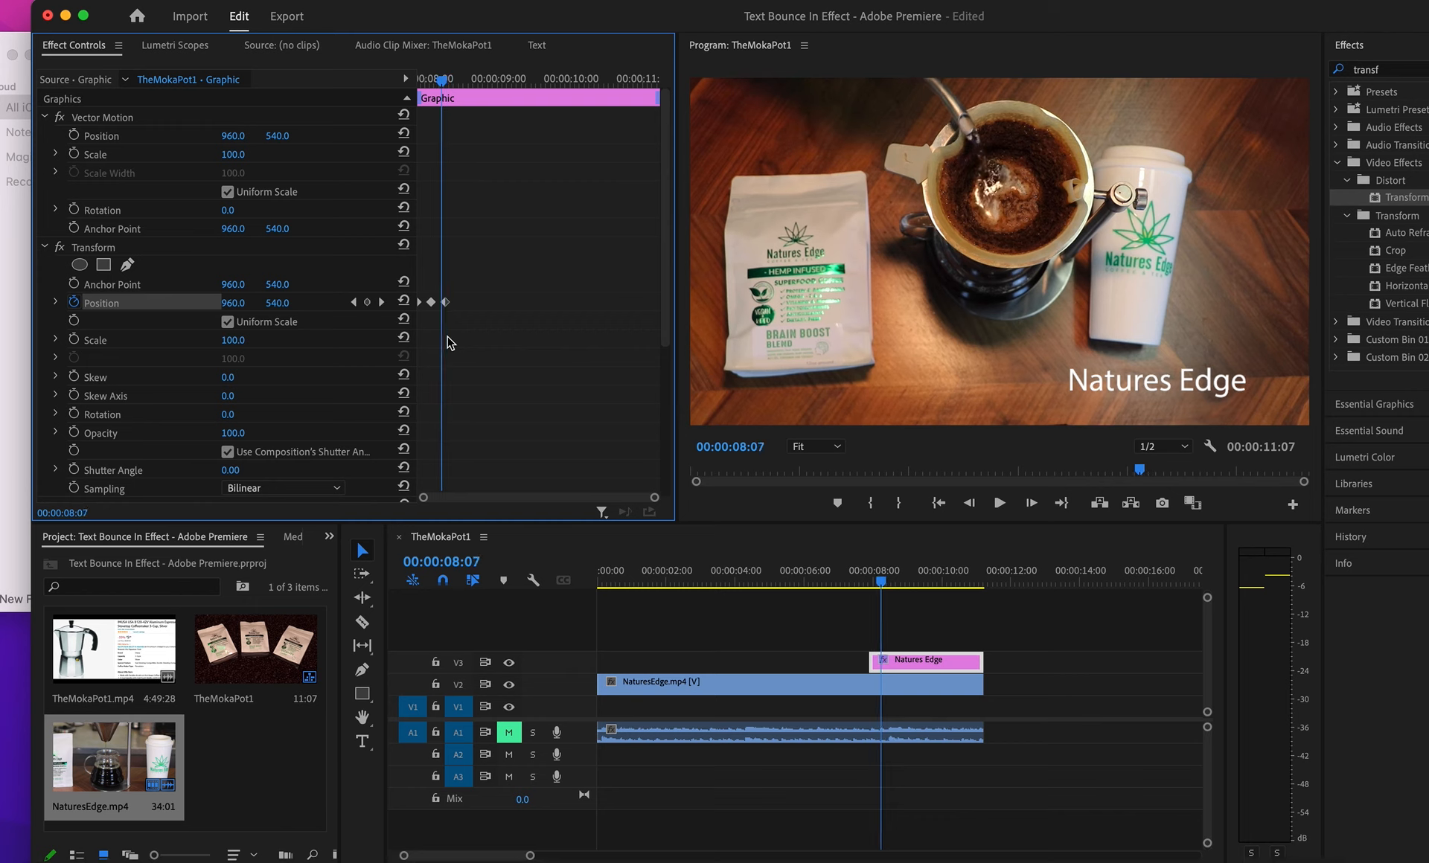
pyautogui.press('Left')
pyautogui.press('Left')
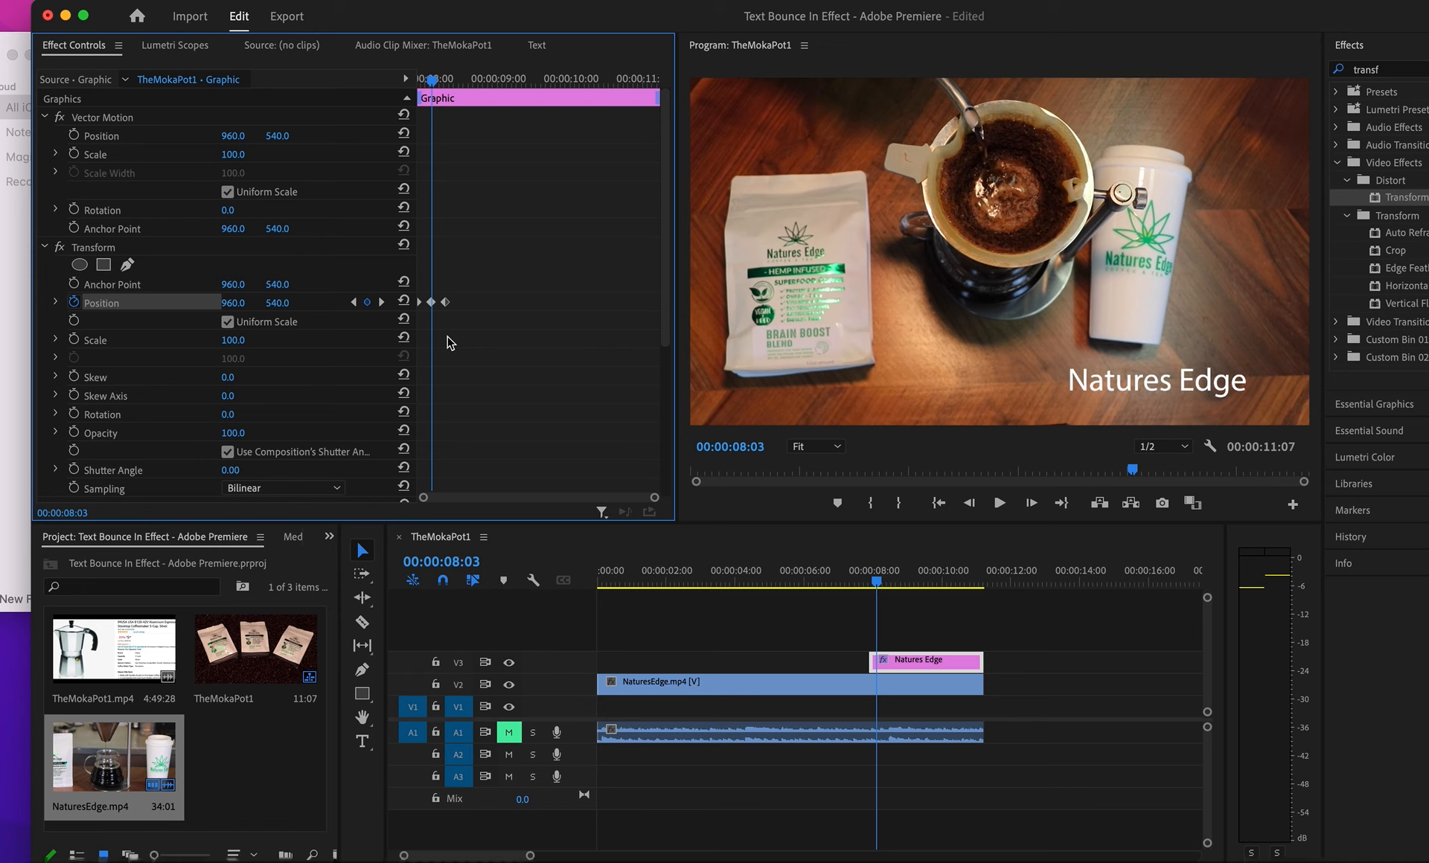
pyautogui.click(1152, 382)
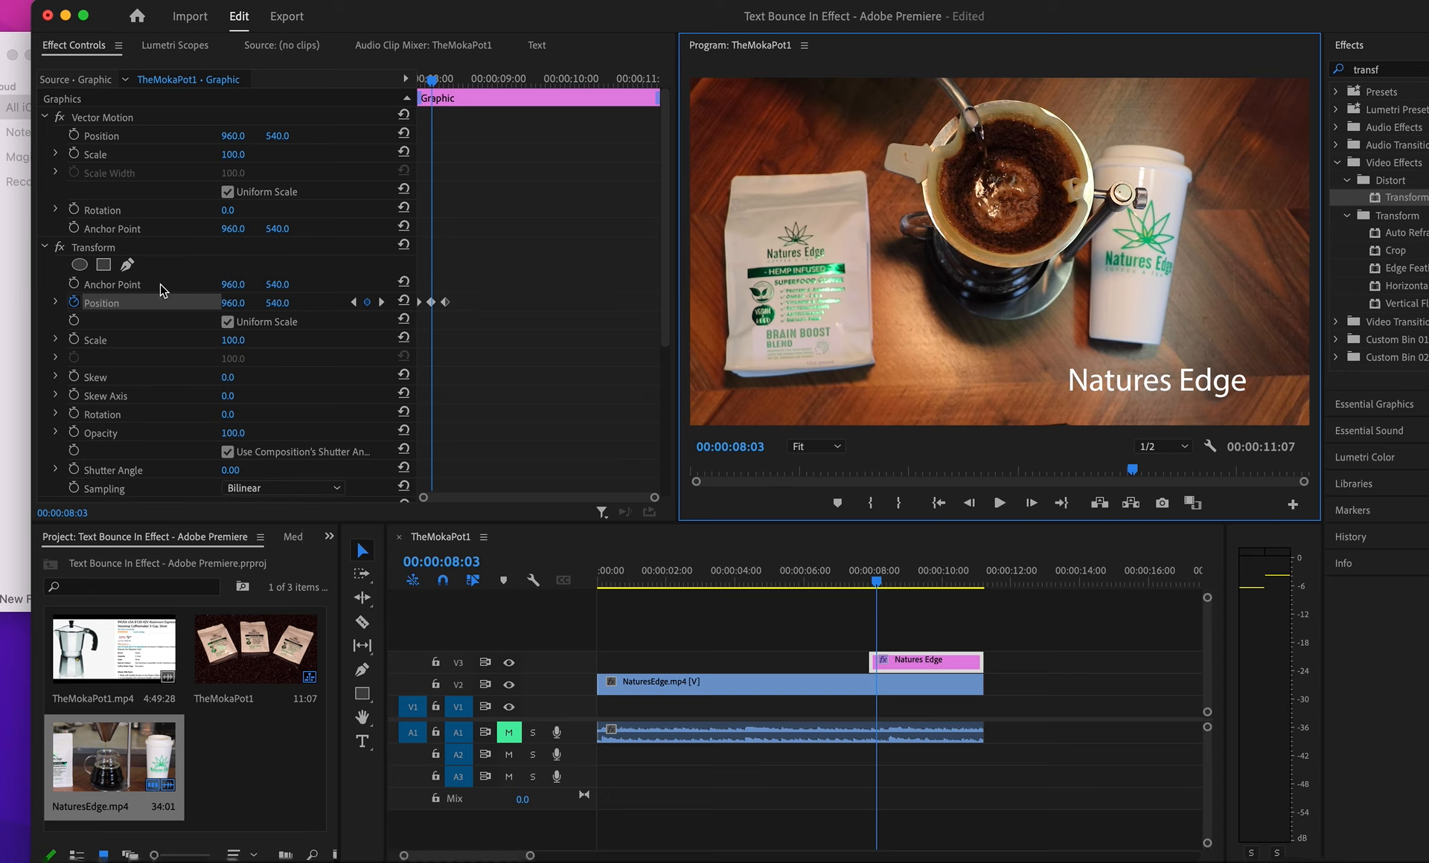
pyautogui.moveTo(274, 305); pyautogui.dragTo(213, 305)
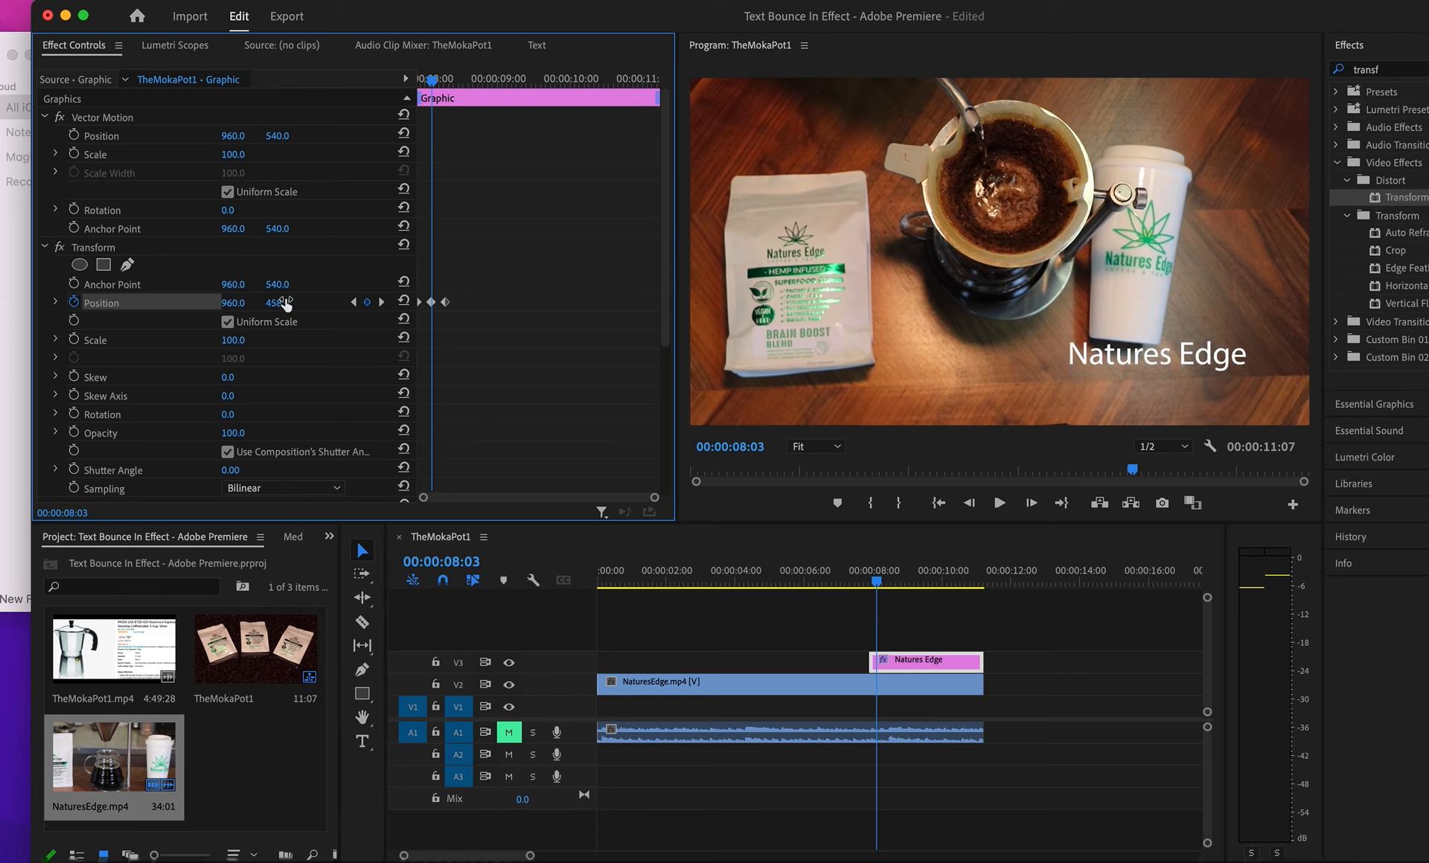
pyautogui.moveTo(286, 305); pyautogui.dragTo(268, 305)
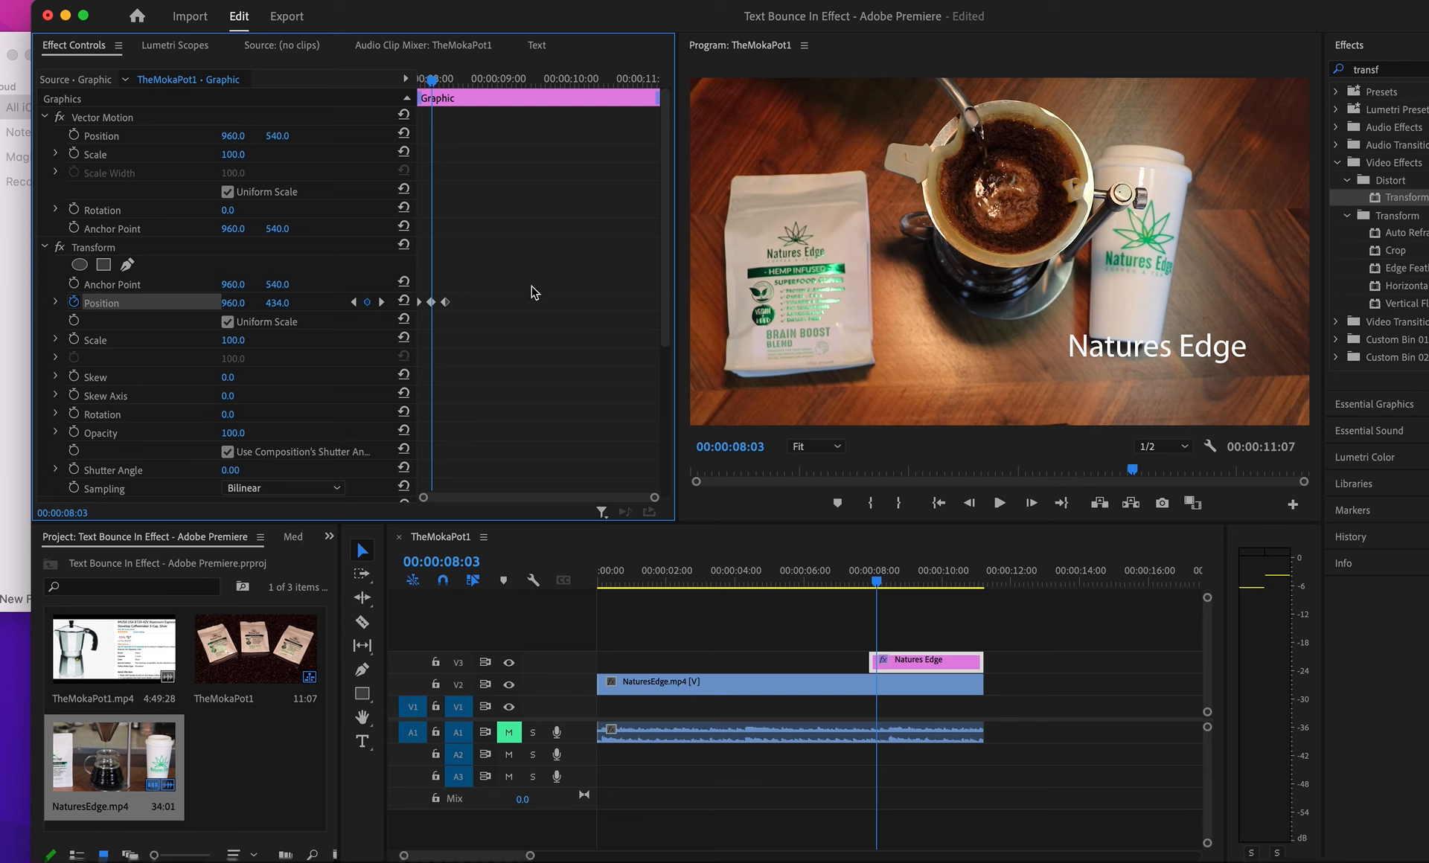
# Set the Transform effect's vertical Position to 734 at the first keyframe, 00:00:07:27, and play back the animation
pyautogui.press('Left')
pyautogui.press('Left')
pyautogui.press('Left')
pyautogui.press('Left')
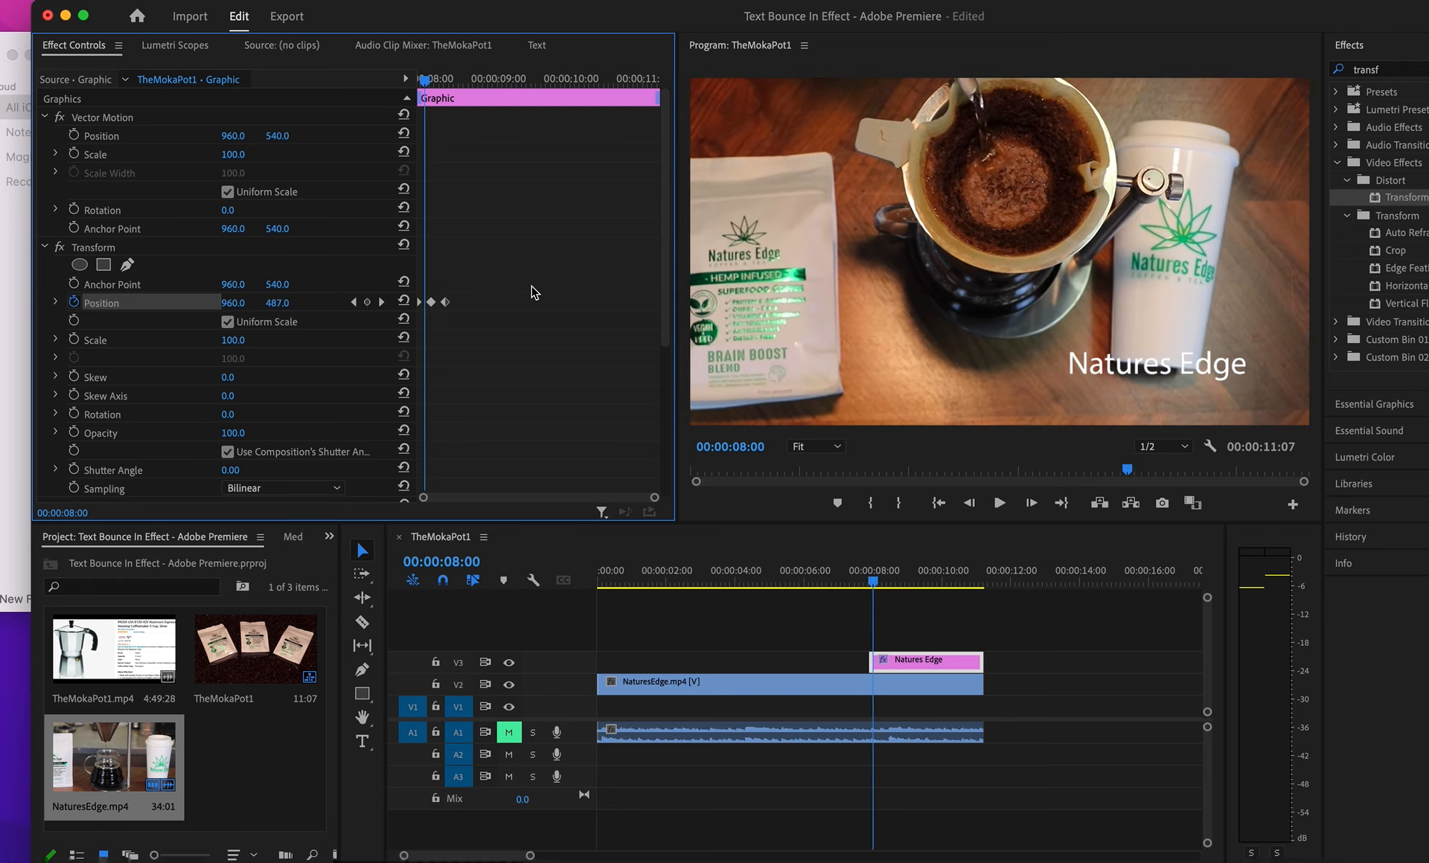
pyautogui.press('Left')
pyautogui.press('Left')
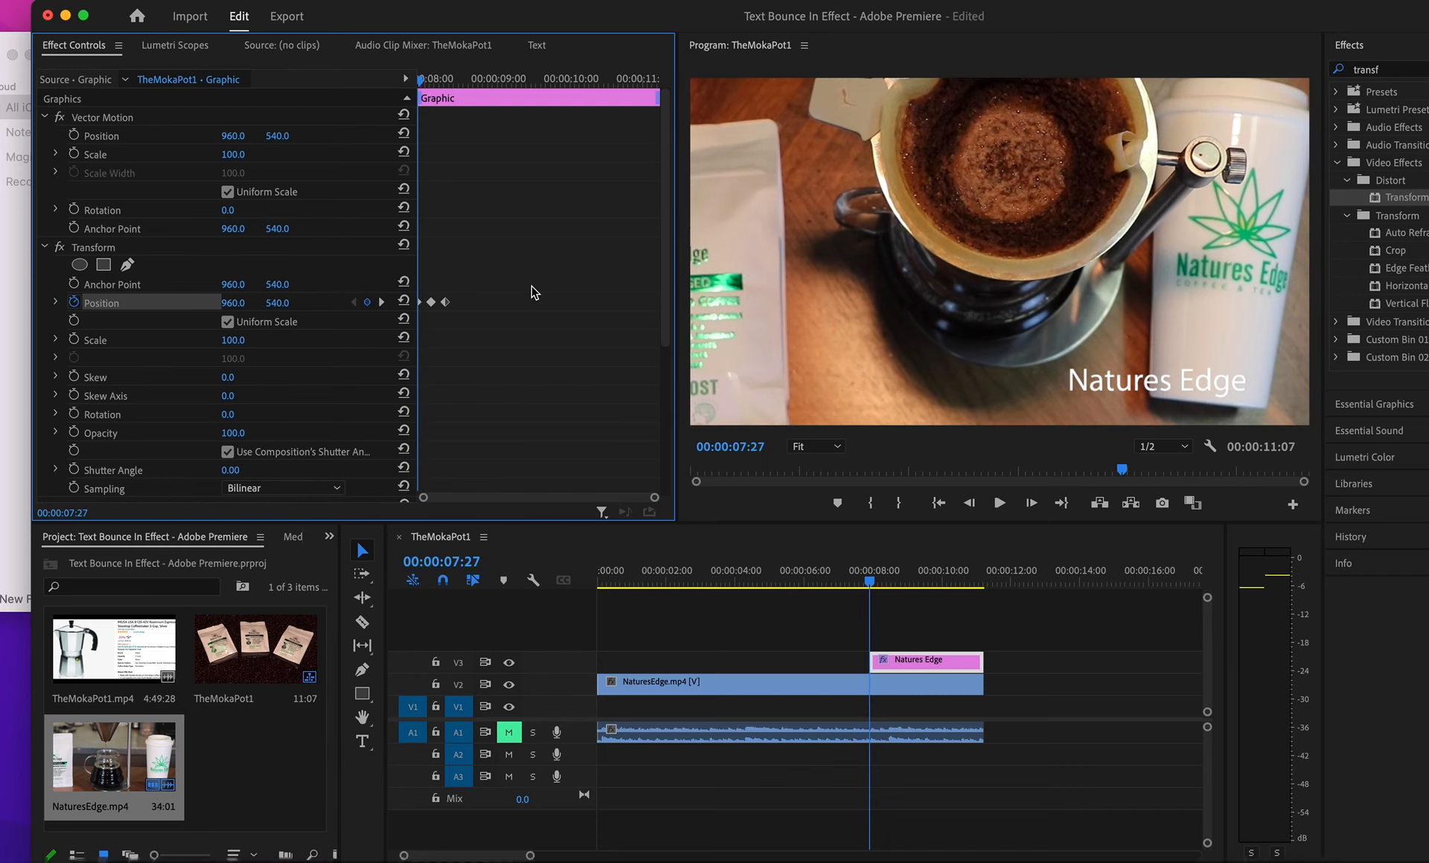
pyautogui.press('Left')
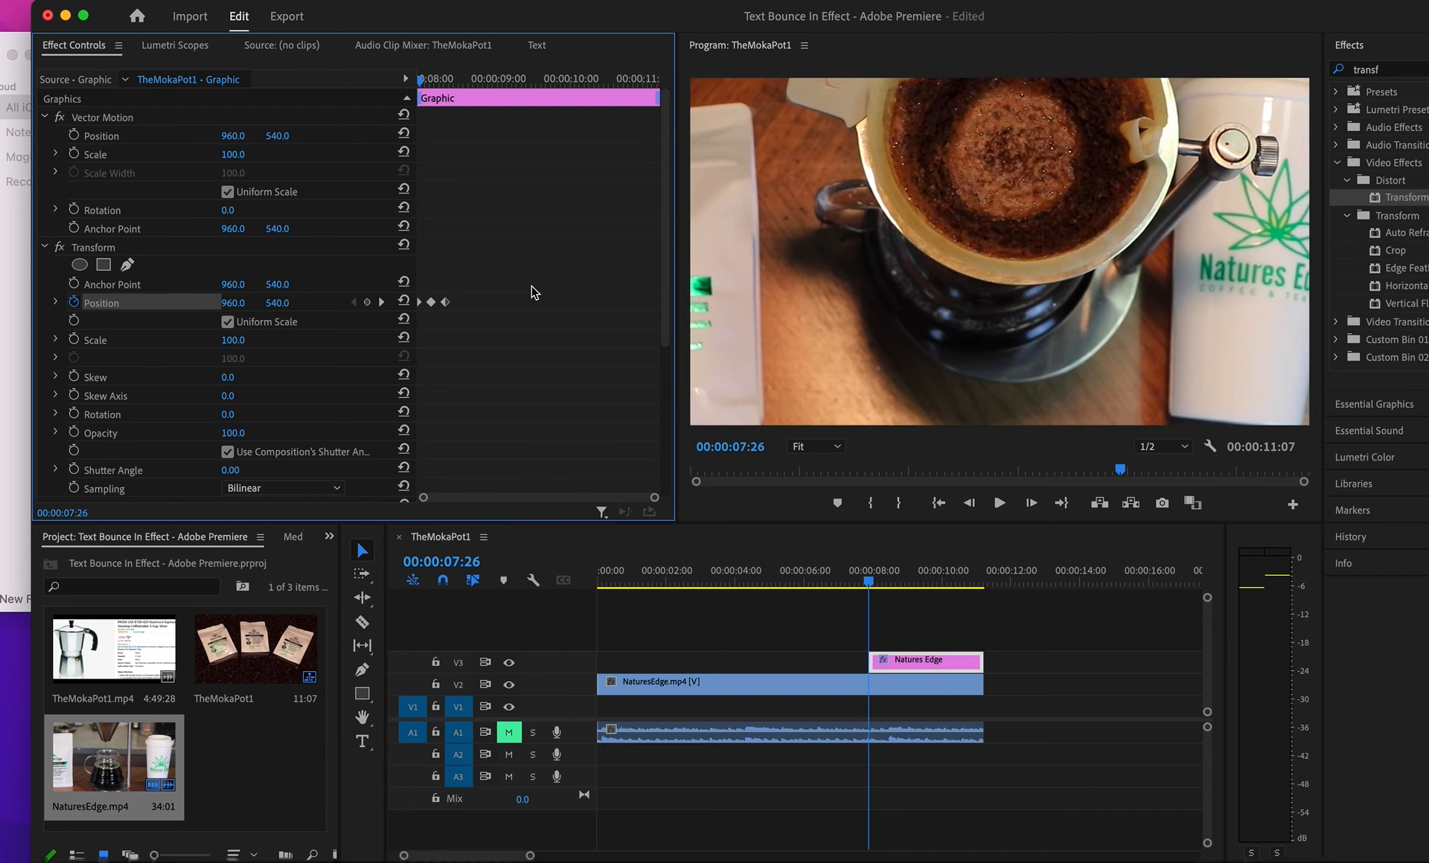
pyautogui.press('Right')
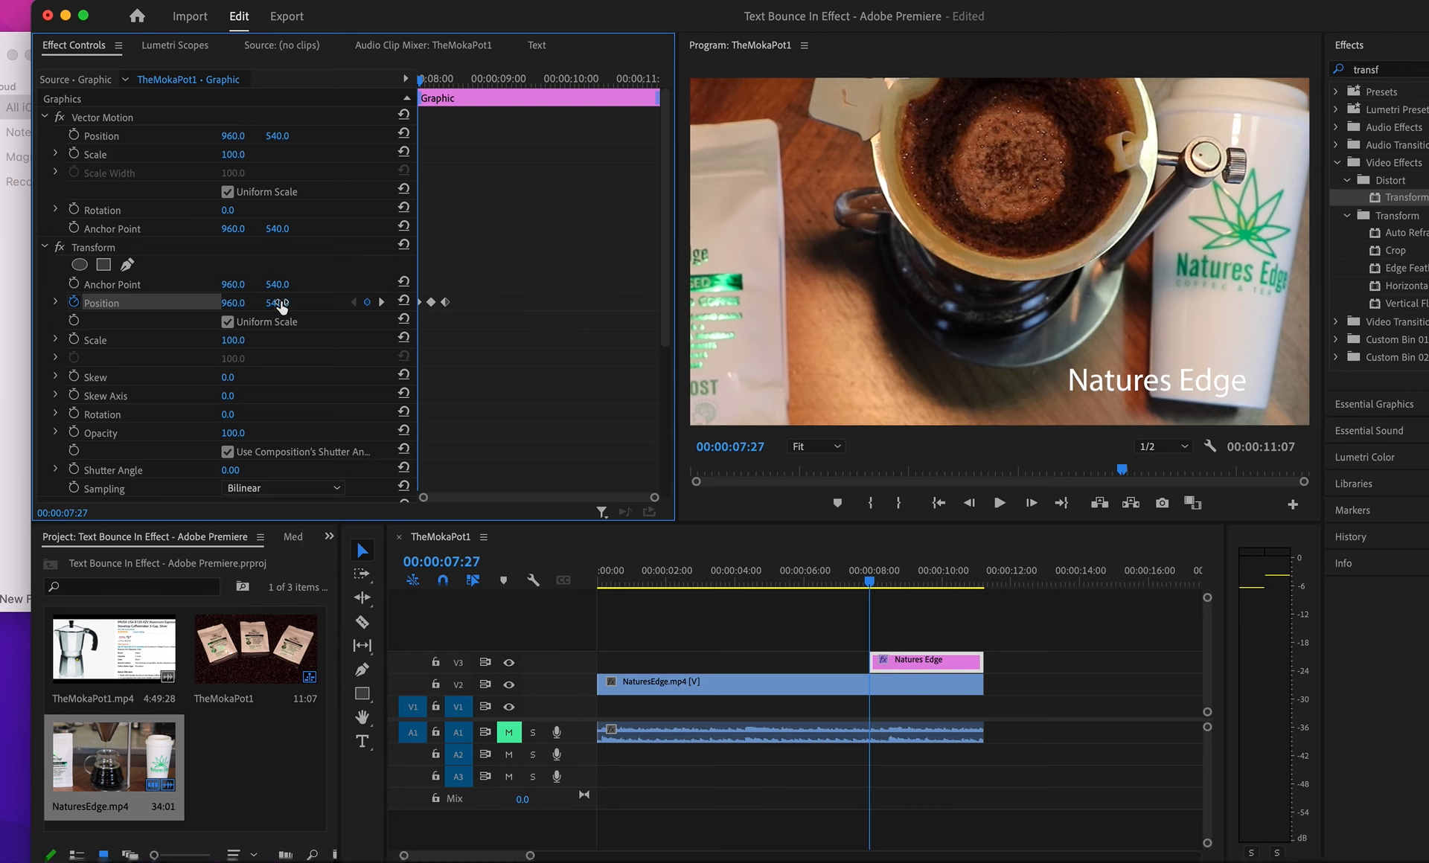
pyautogui.moveTo(279, 303); pyautogui.dragTo(445, 303)
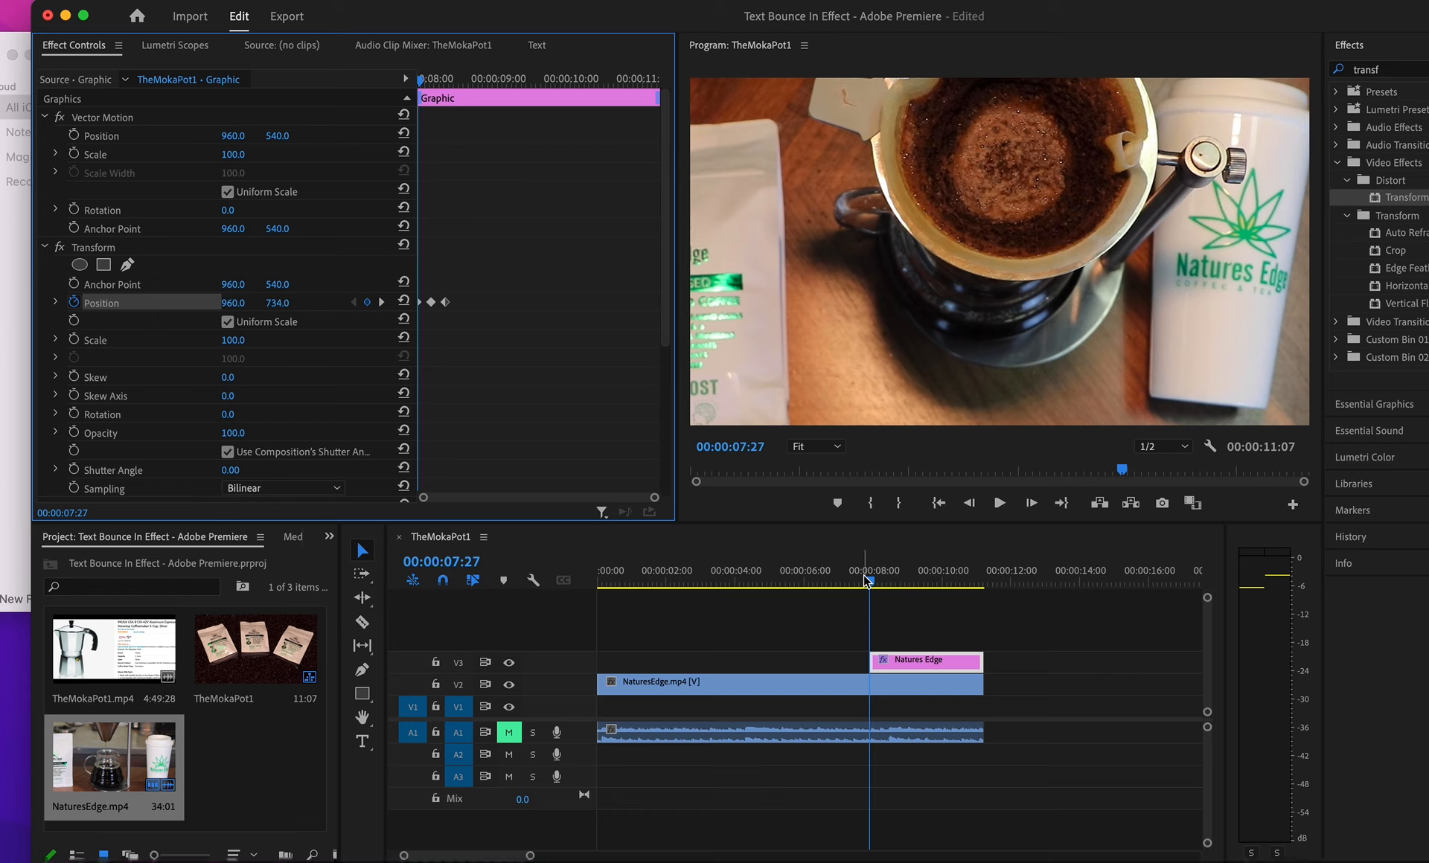
pyautogui.press('space')
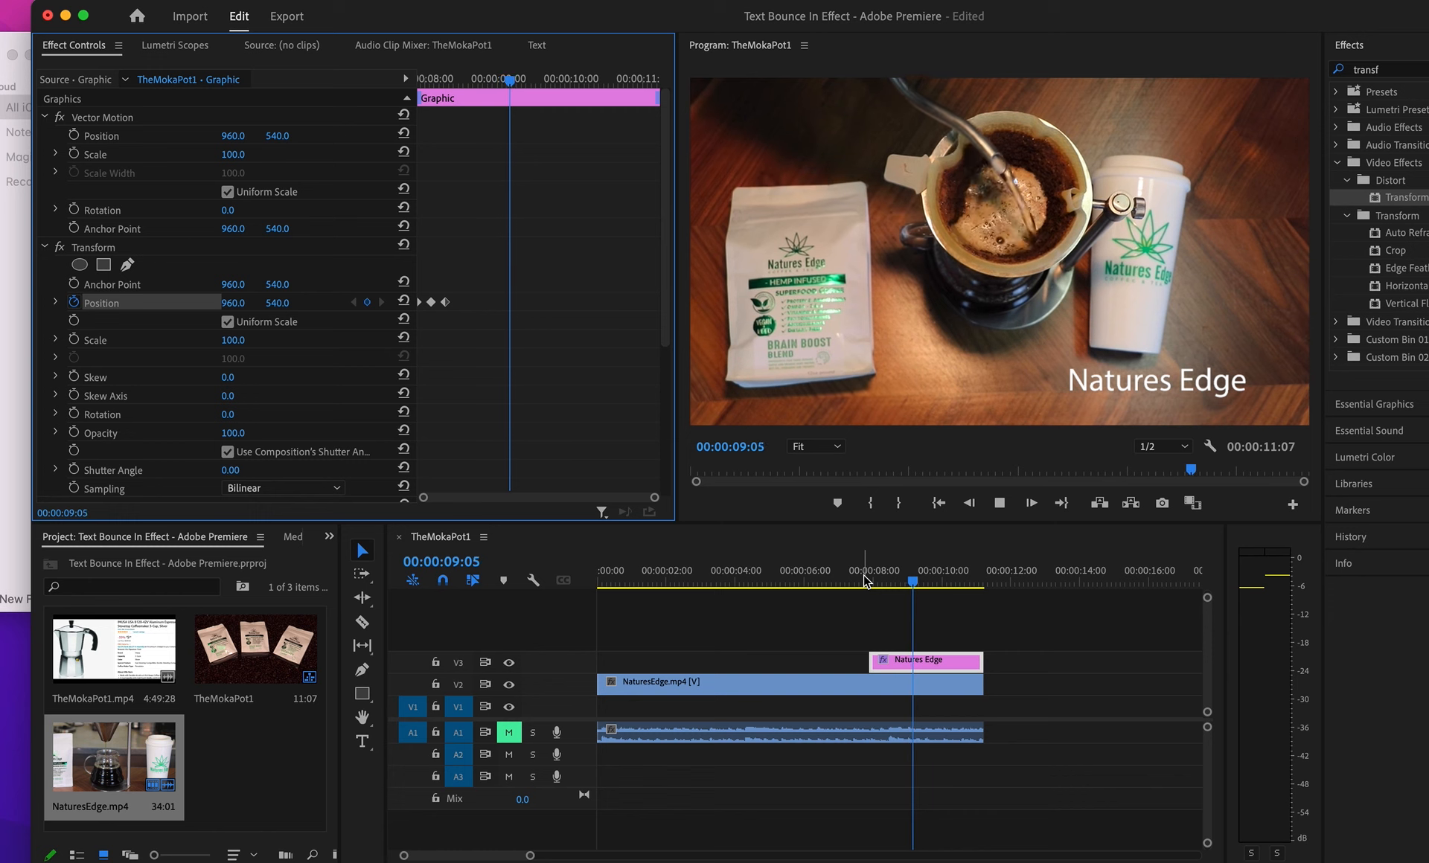
pyautogui.press('space')
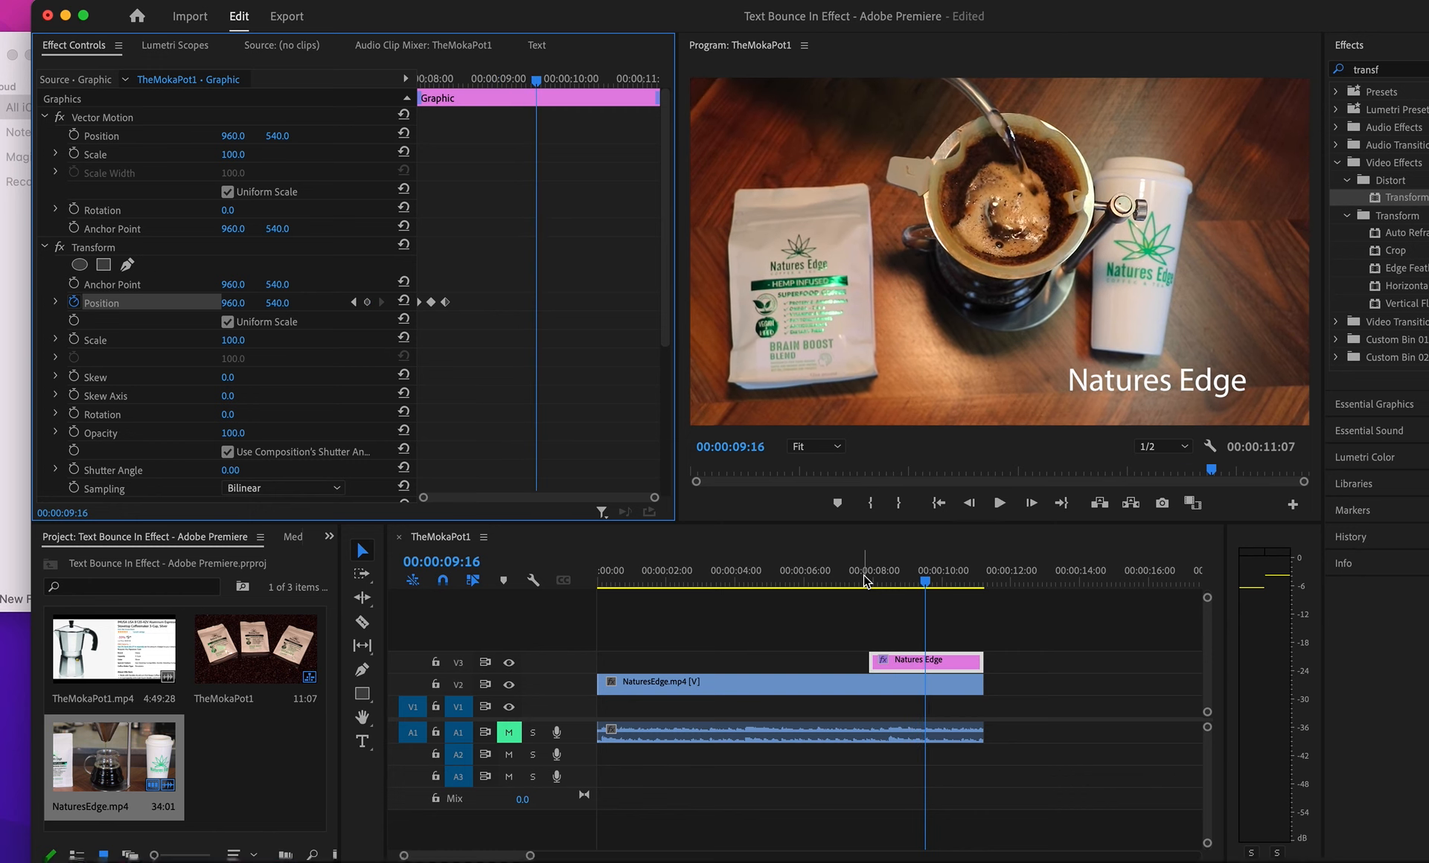
# Shift the Natures Edge text clip on V3 to run from about 00:00:08:24 to 00:00:11:07 and preview its bounce
pyautogui.click(942, 658)
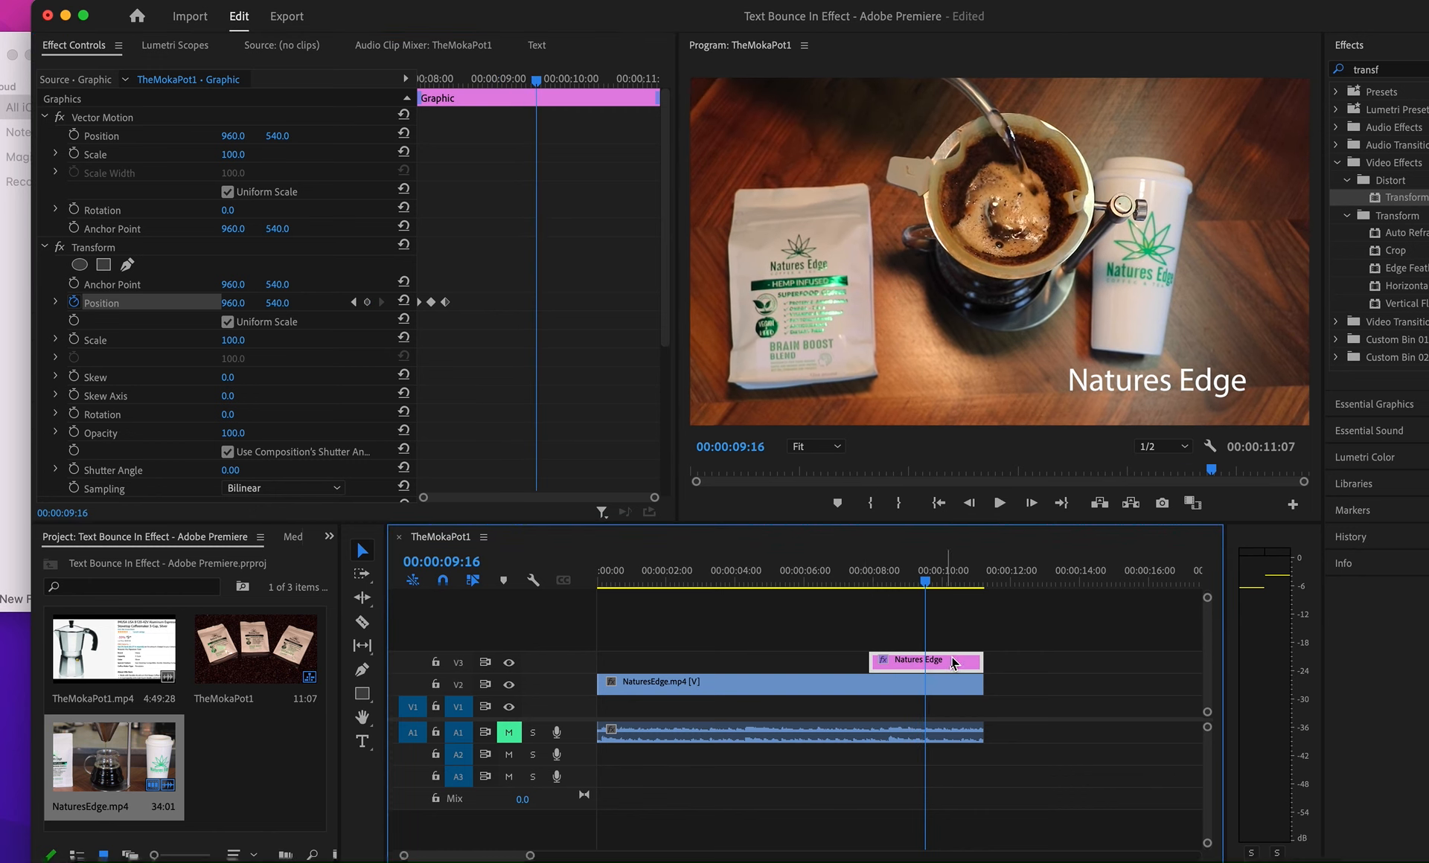
pyautogui.moveTo(943, 658); pyautogui.dragTo(983, 661)
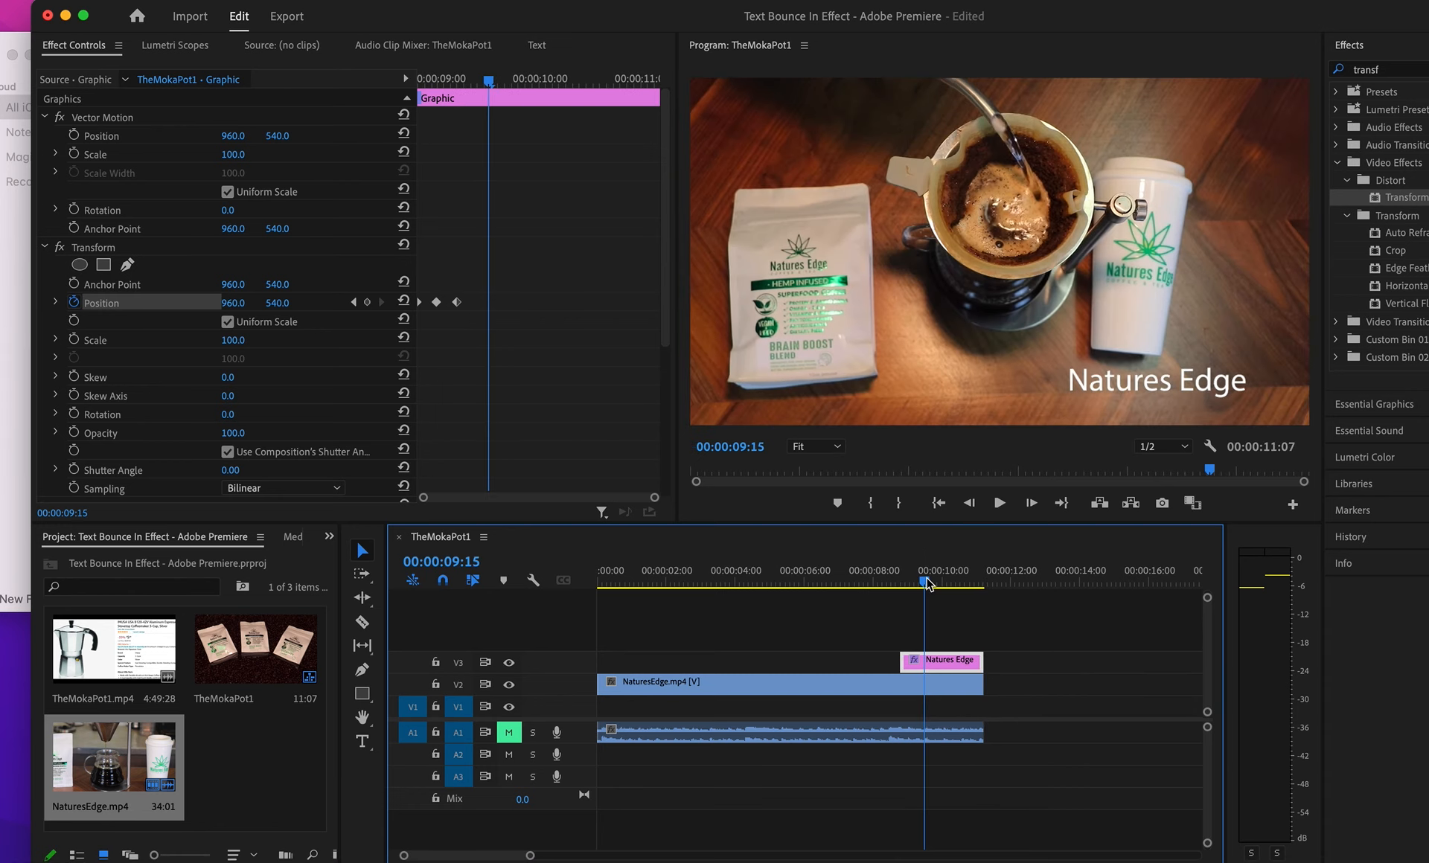
pyautogui.moveTo(925, 577)
pyautogui.mouseDown()
pyautogui.moveTo(878, 578)
pyautogui.moveTo(905, 579)
pyautogui.mouseUp()
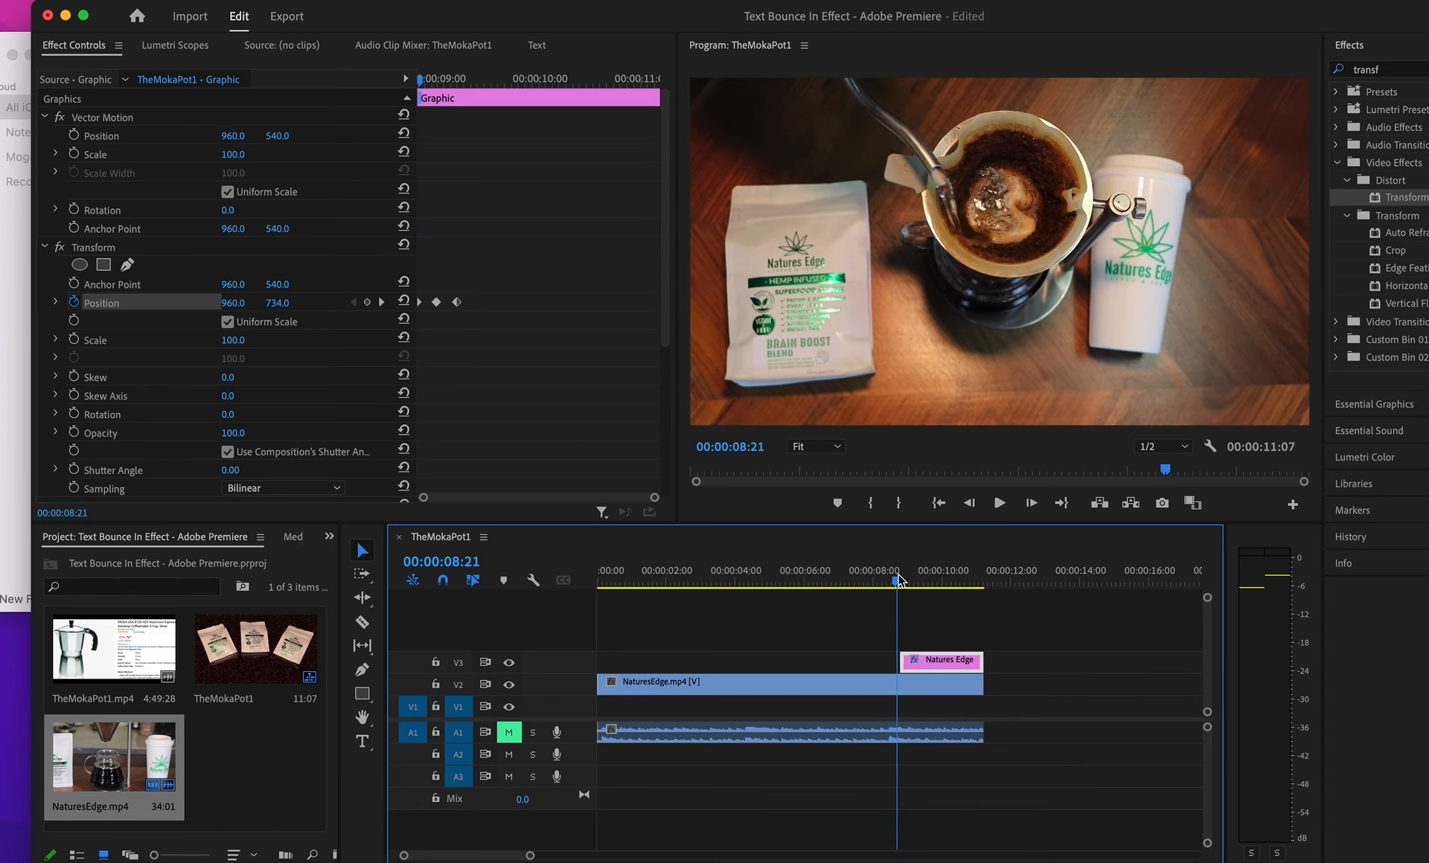
pyautogui.press('space')
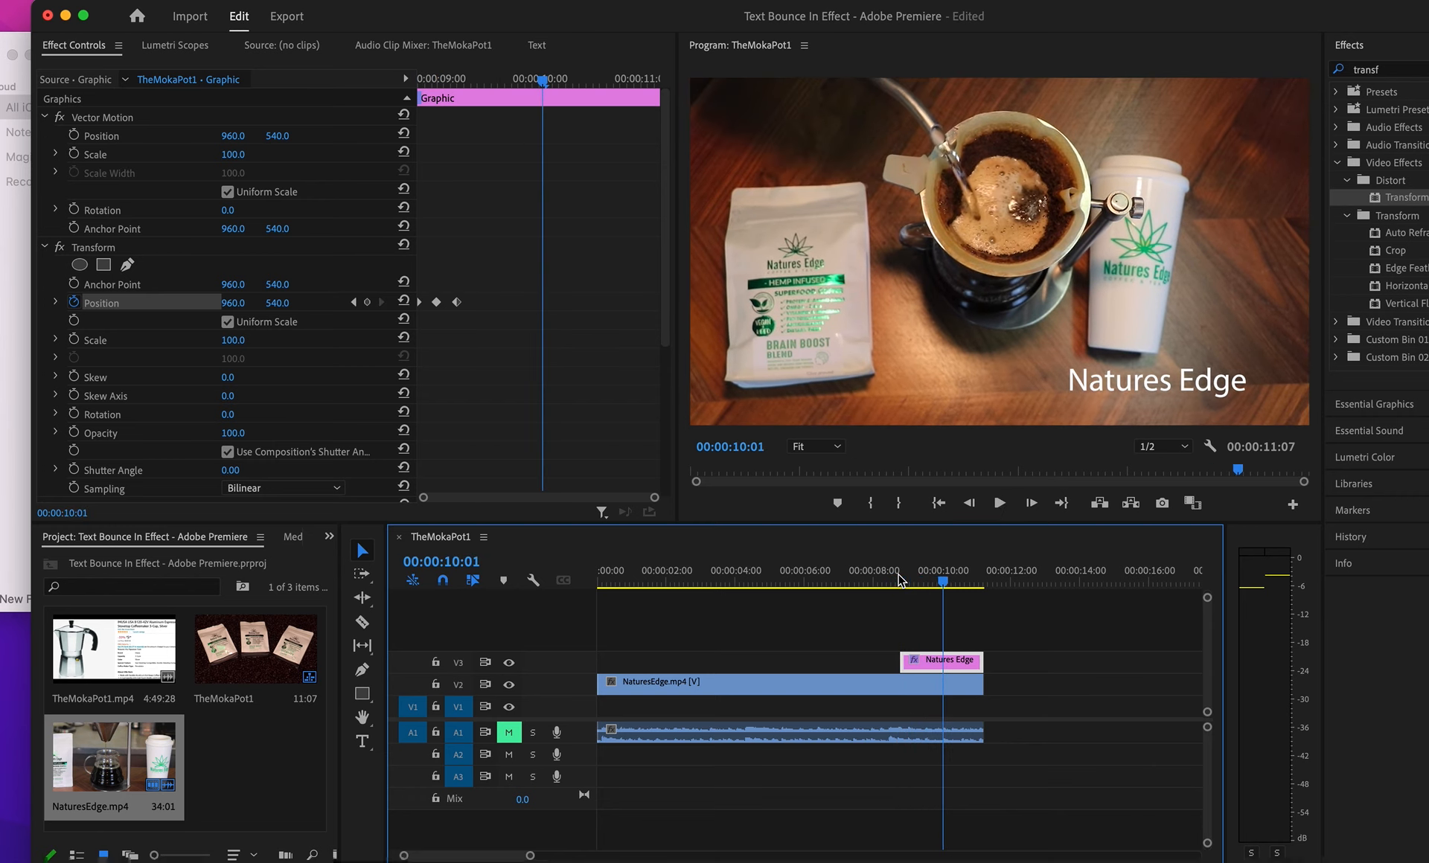
pyautogui.click(899, 578)
pyautogui.press('space')
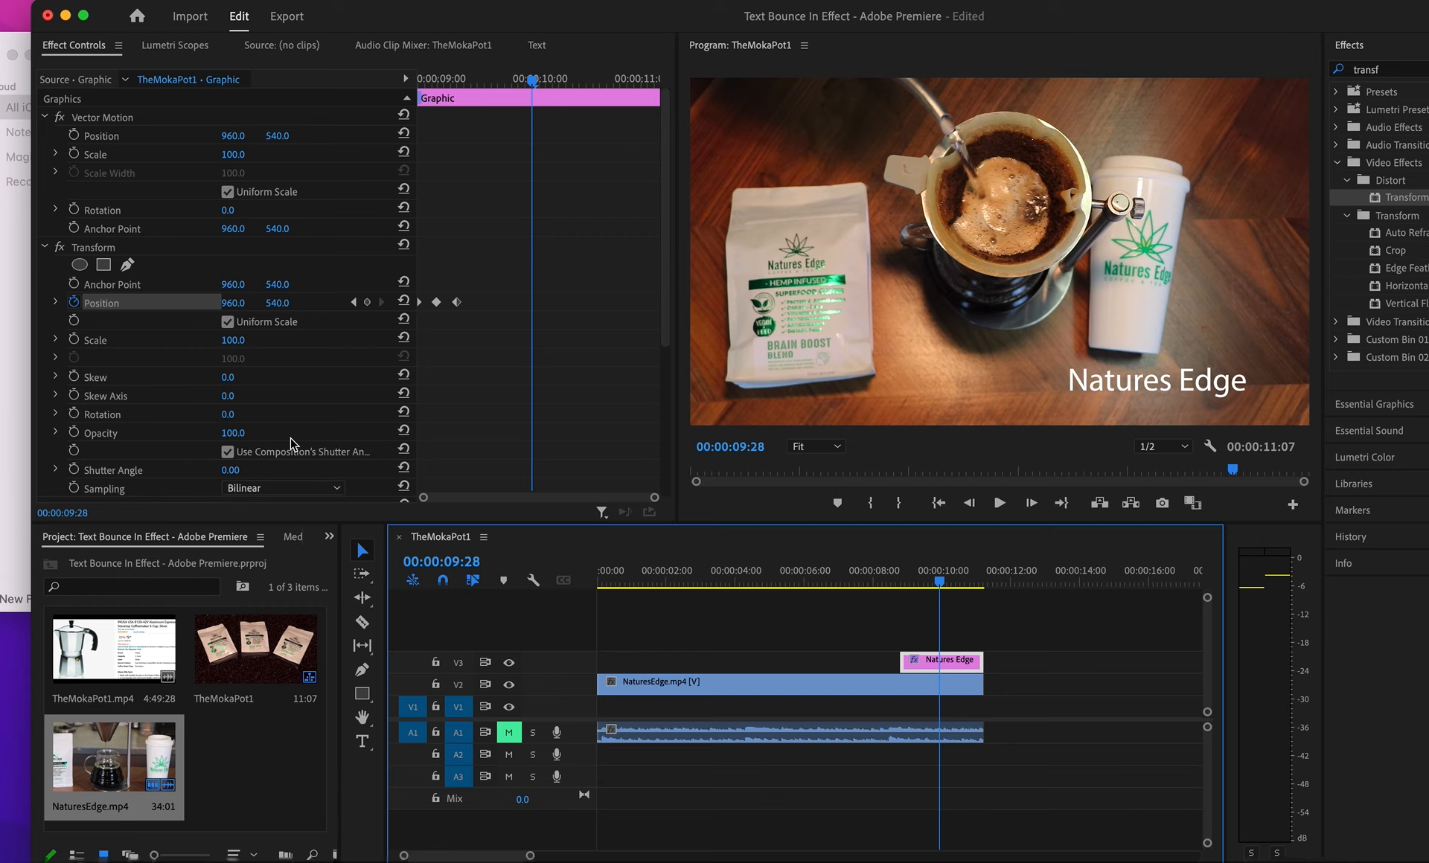
# Turn off Use Composition's Shutter Angle in the Transform effect and set its Shutter Angle to 360
pyautogui.click(227, 452)
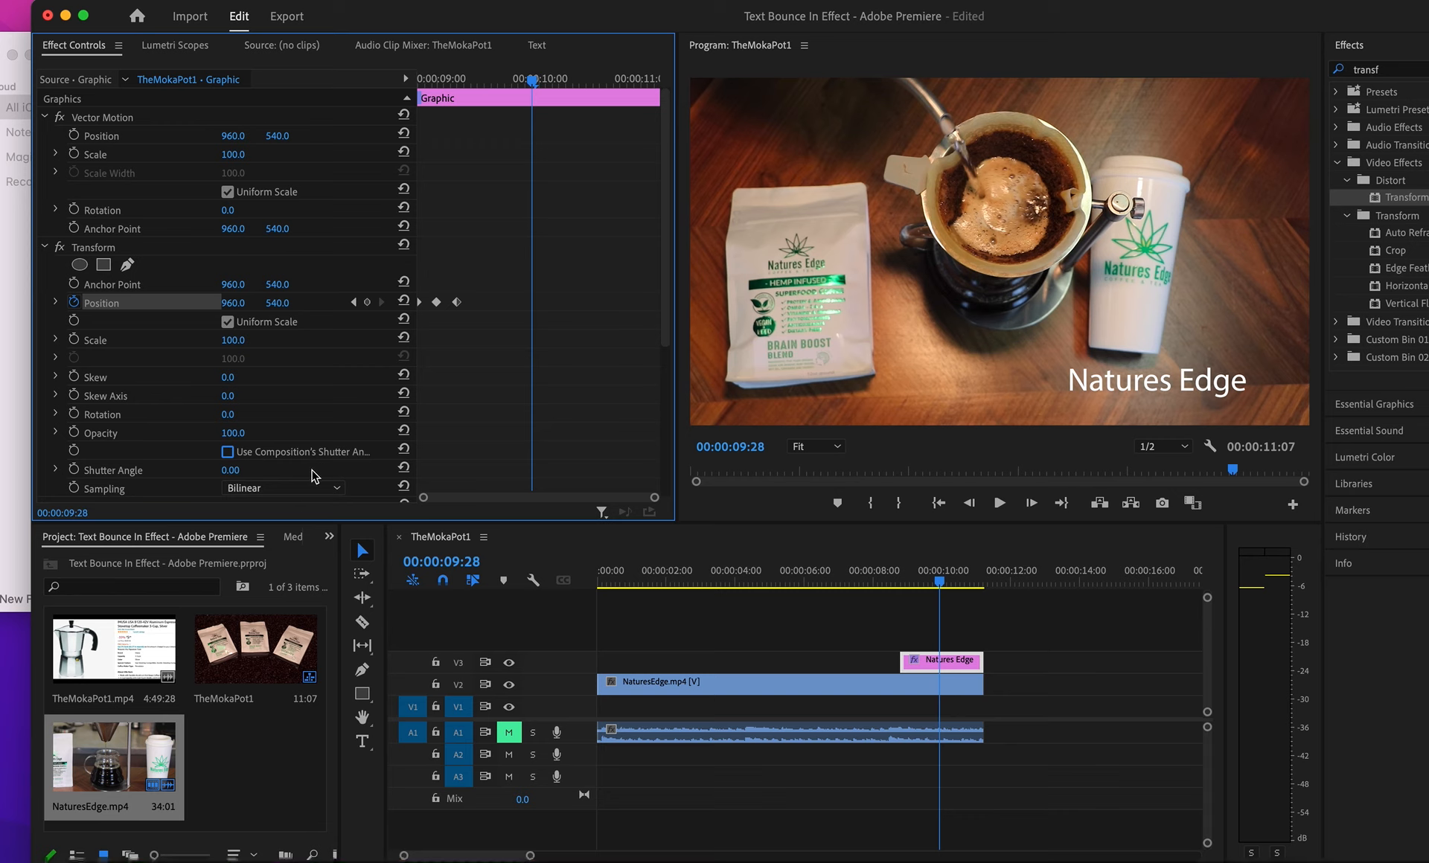
pyautogui.moveTo(234, 471); pyautogui.dragTo(289, 470)
pyautogui.click(245, 467)
pyautogui.write('360')
pyautogui.press('Return')
# Play back the text animation from just before the Natures Edge clip, at 00:00:08:21, to review the motion blur
pyautogui.click(883, 579)
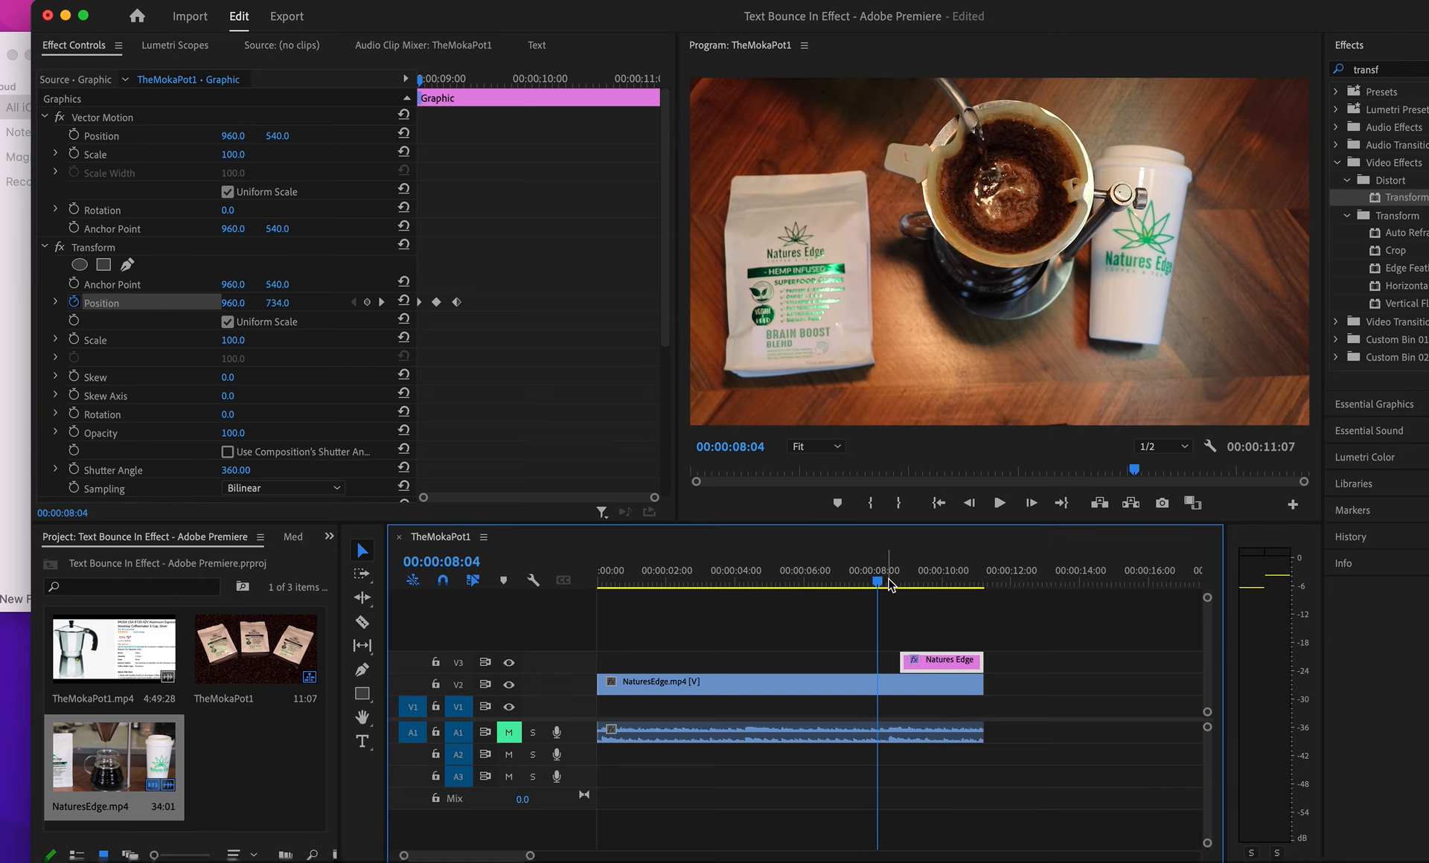
pyautogui.click(897, 582)
pyautogui.press('space')
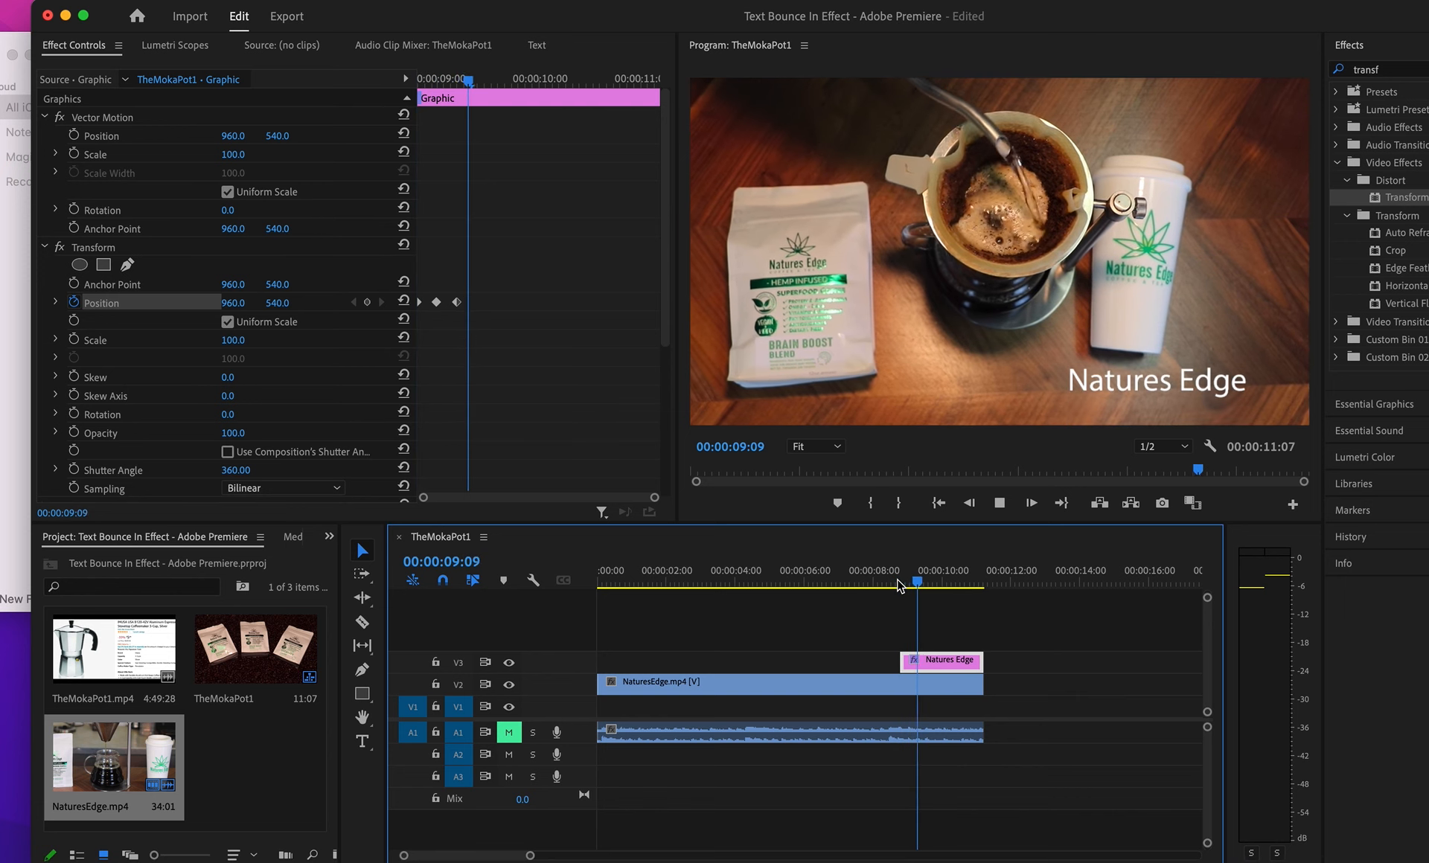
pyautogui.click(896, 579)
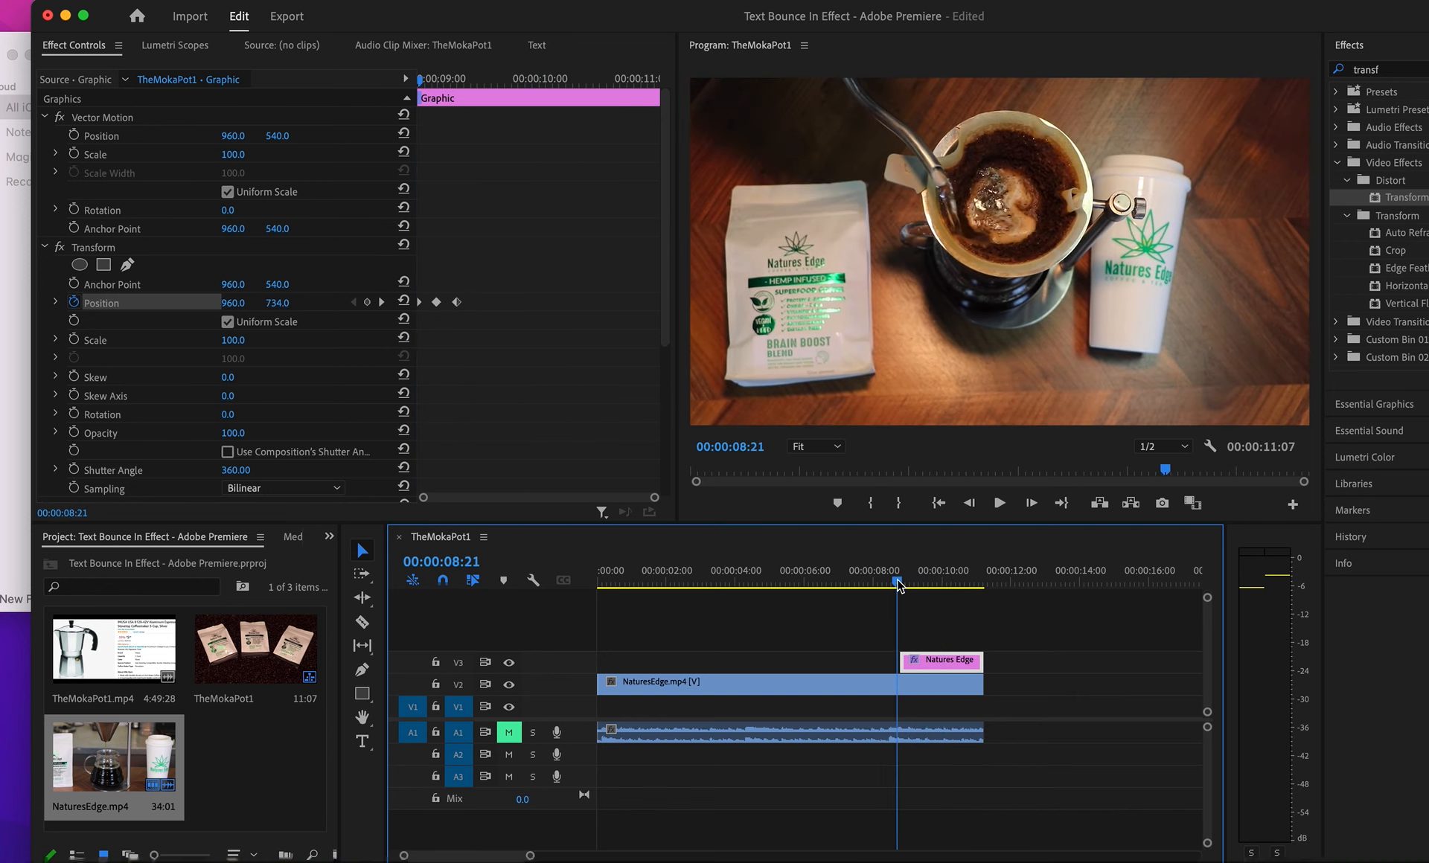
pyautogui.press('space')
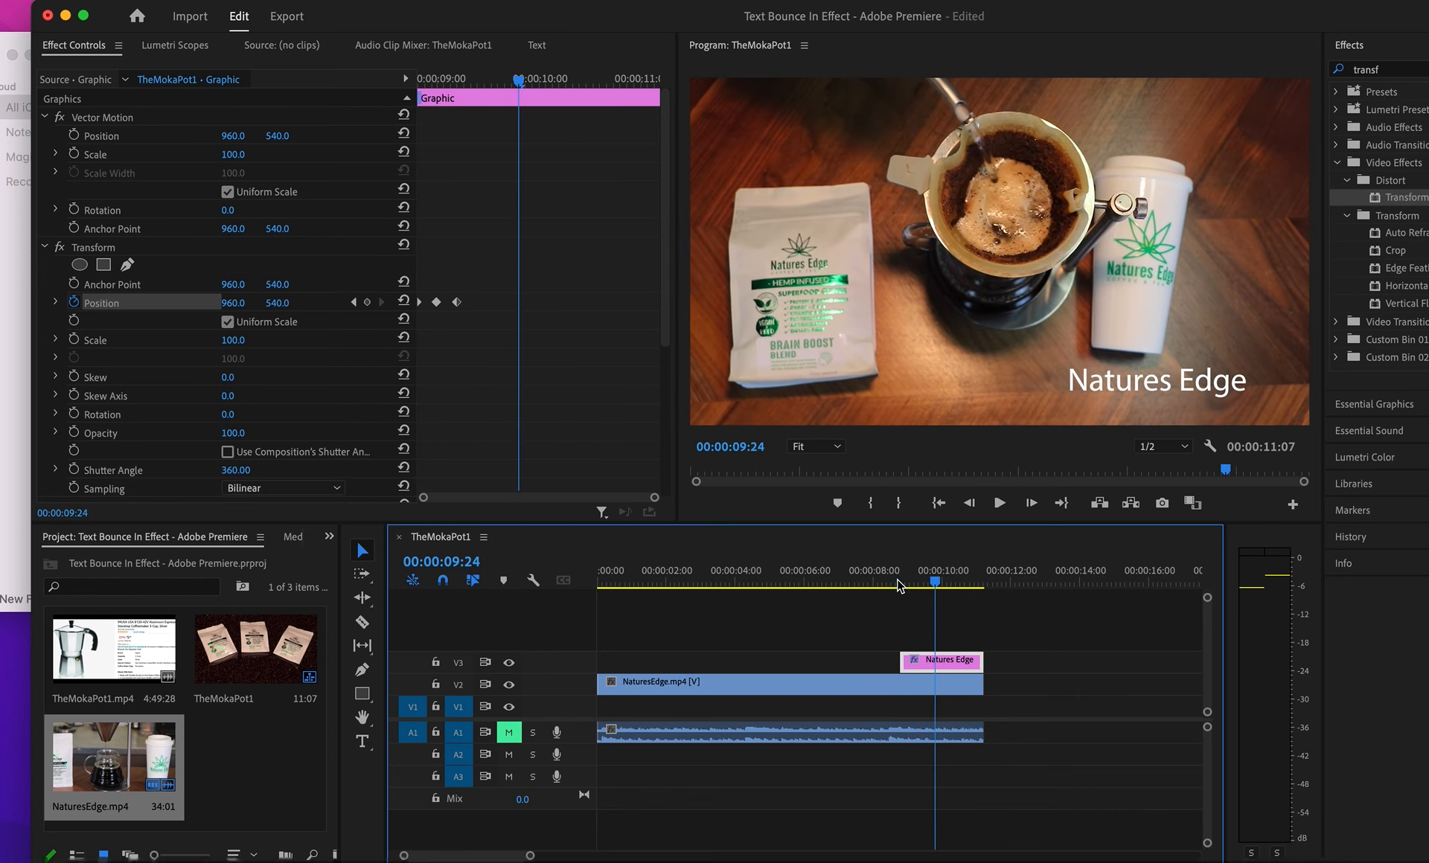